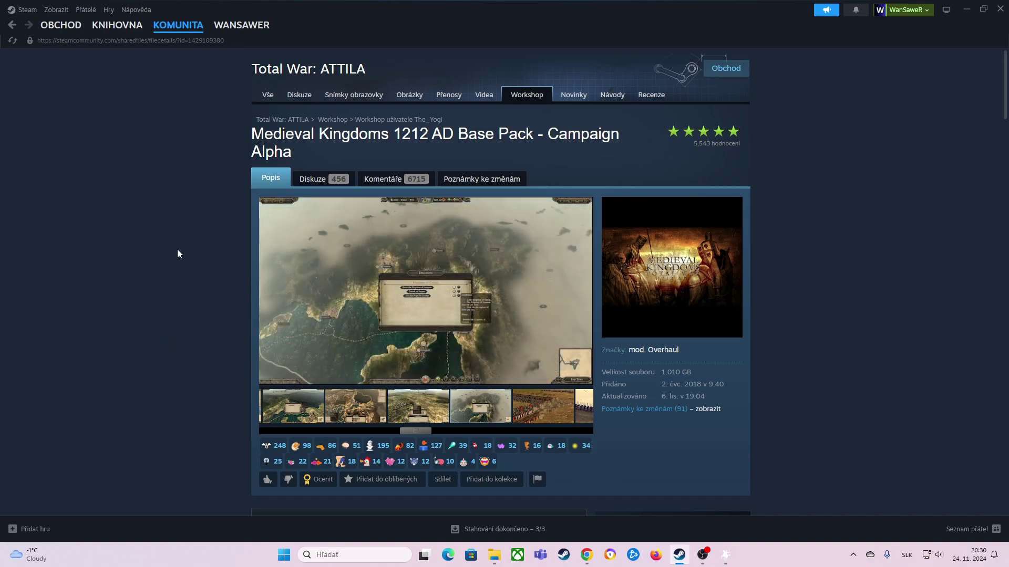
Select the Medieval Kingdoms 1212 AD Base Pack - Campaign Alpha title on its Workshop page
triple_click(288, 147)
Scroll through the mod's Workshop page and review the Total War: ATTILA heading
click(193, 200)
scroll(82, 327, down, 8)
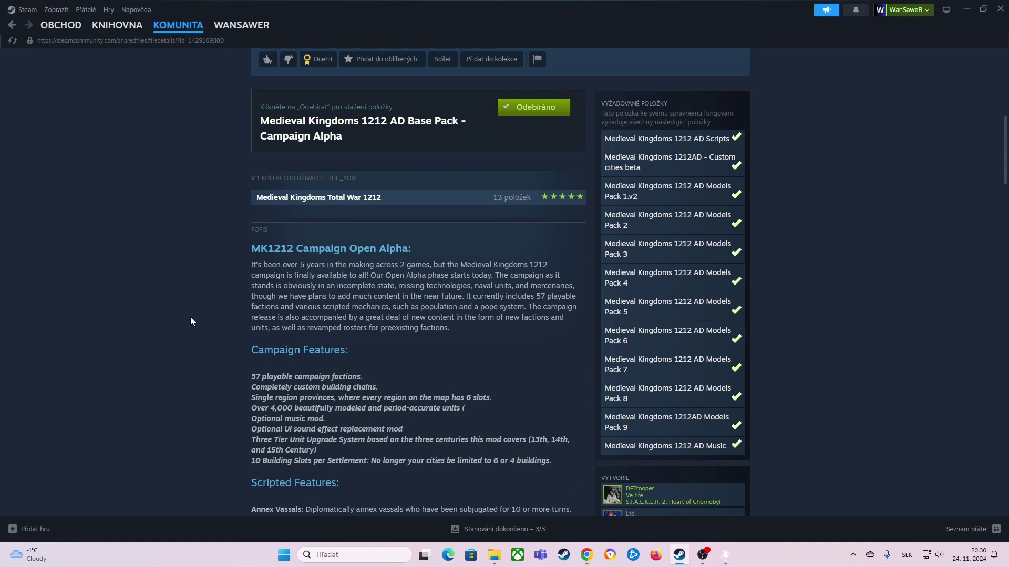
scroll(190, 340, up, 2)
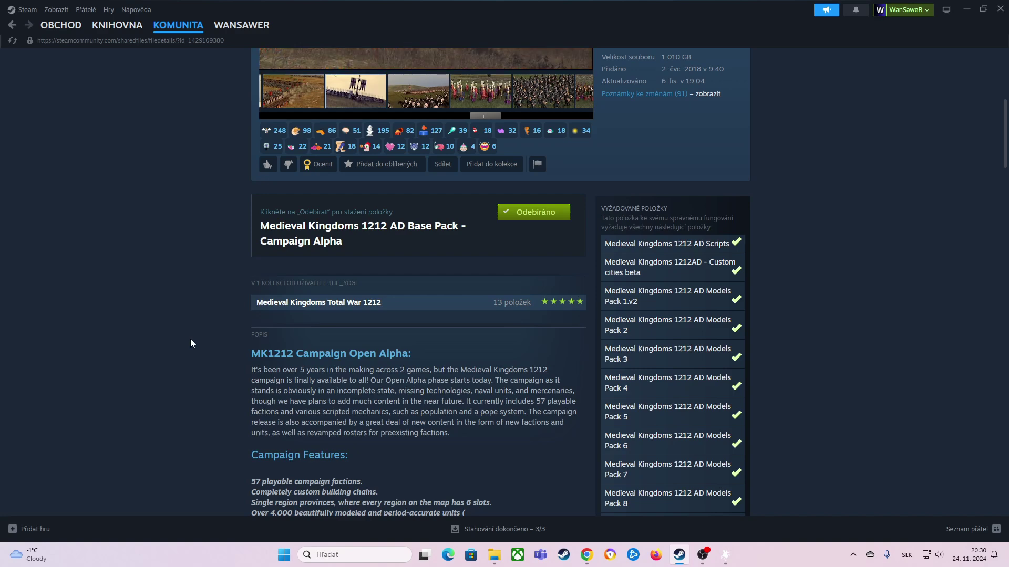
scroll(191, 339, up, 5)
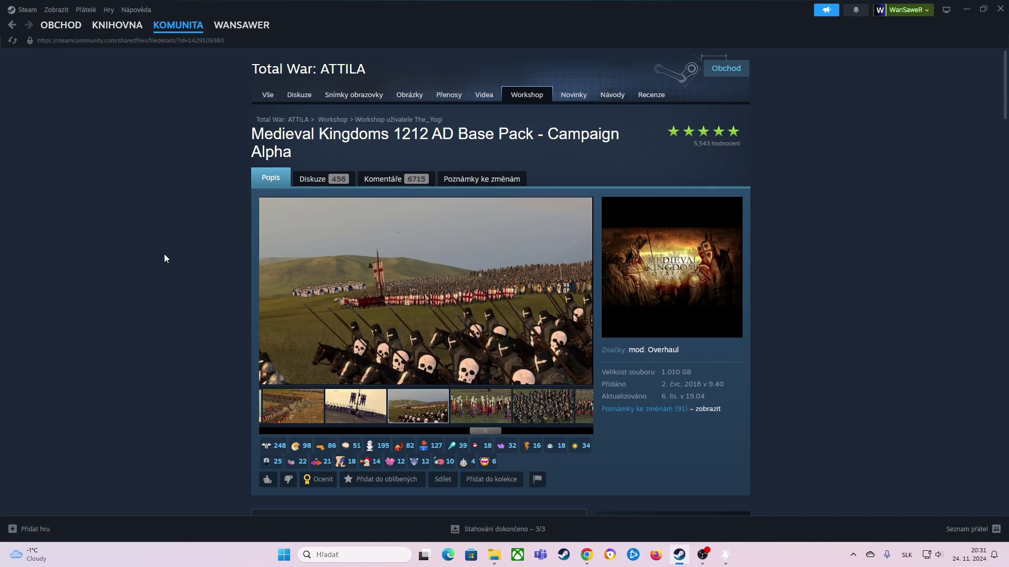
triple_click(307, 61)
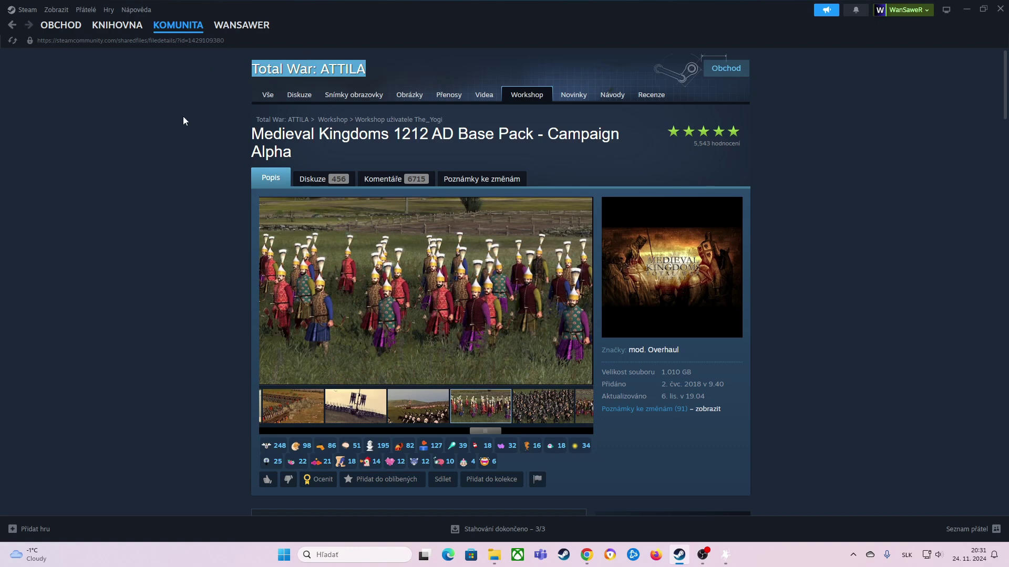
click(190, 149)
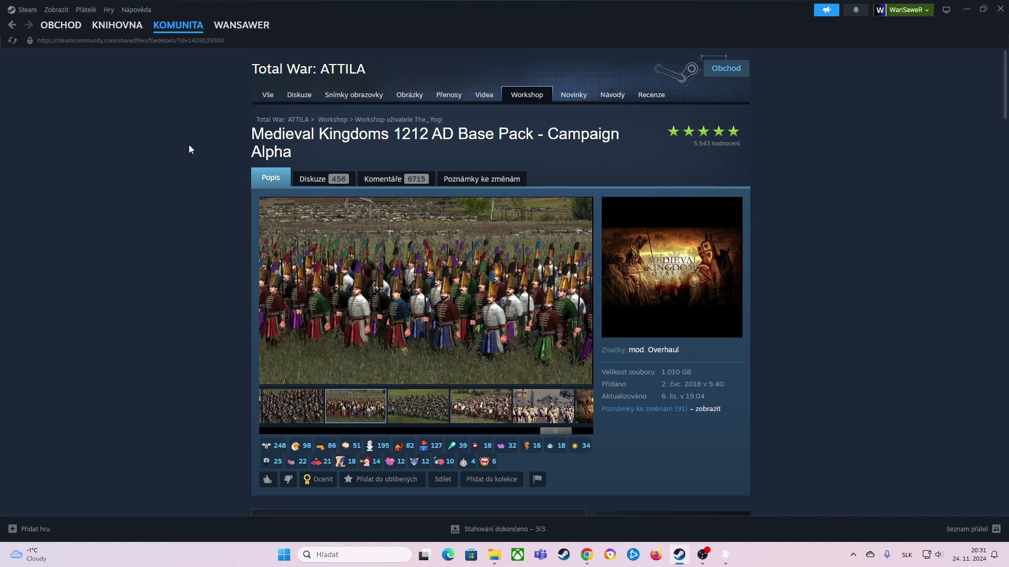
scroll(189, 218, down, 9)
scroll(479, 307, up, 1)
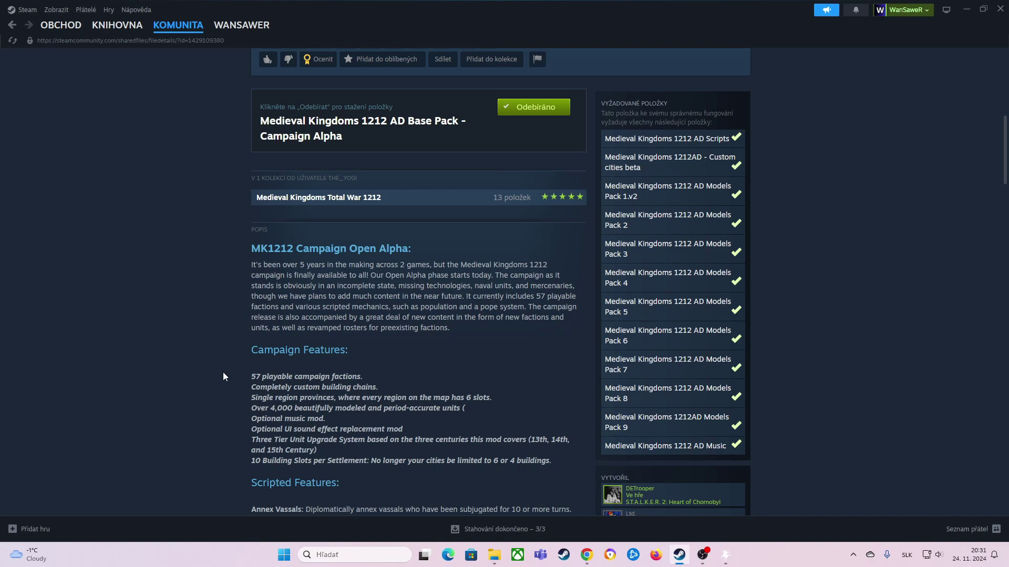
Go to the Total War: ATTILA library page and minimize Steam
click(117, 24)
scroll(249, 401, up, 10)
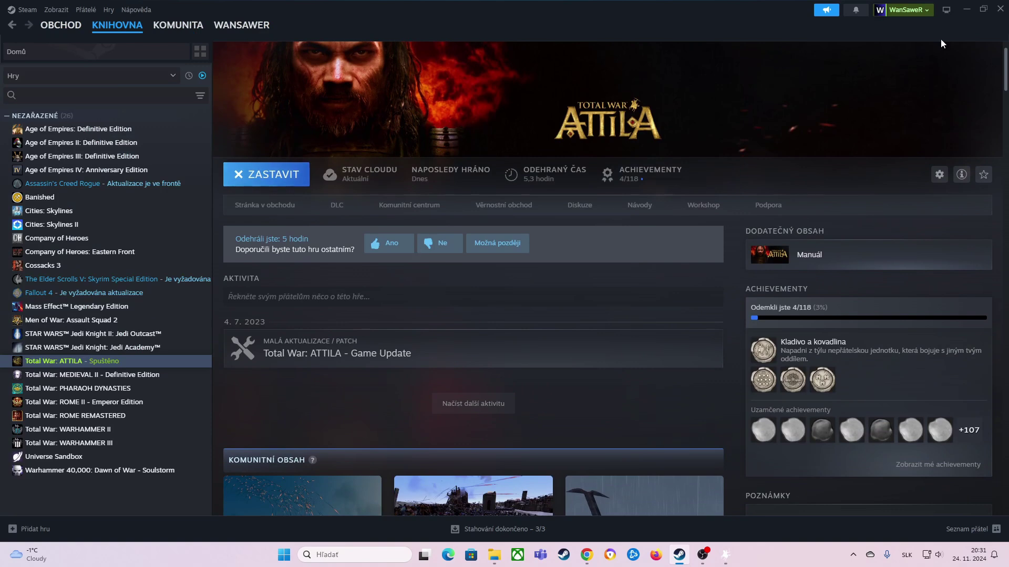
click(967, 9)
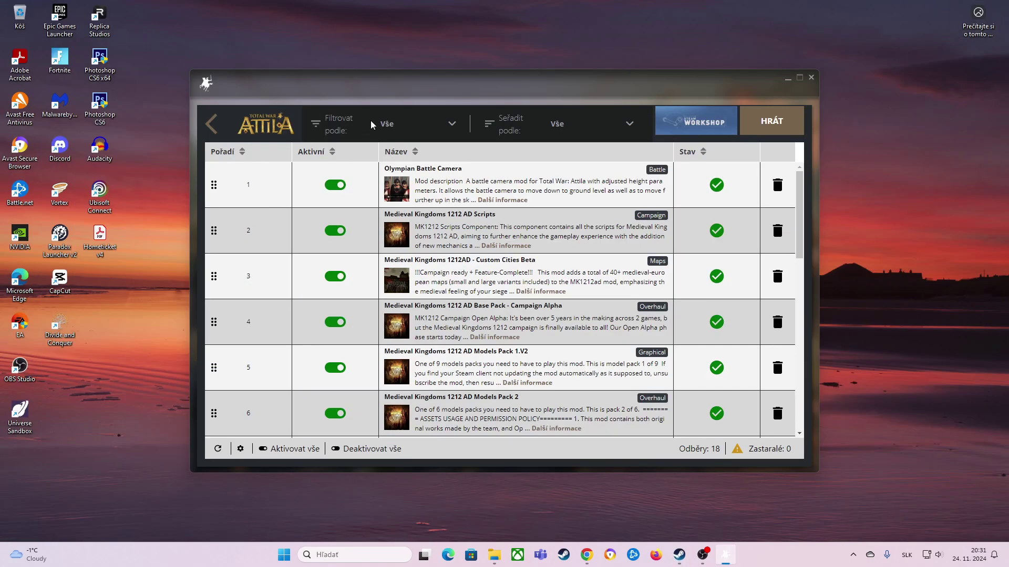
Move Models Packs 3 and 4 above the disabled Rise_of_mordor packs
drag(415, 91, 396, 92)
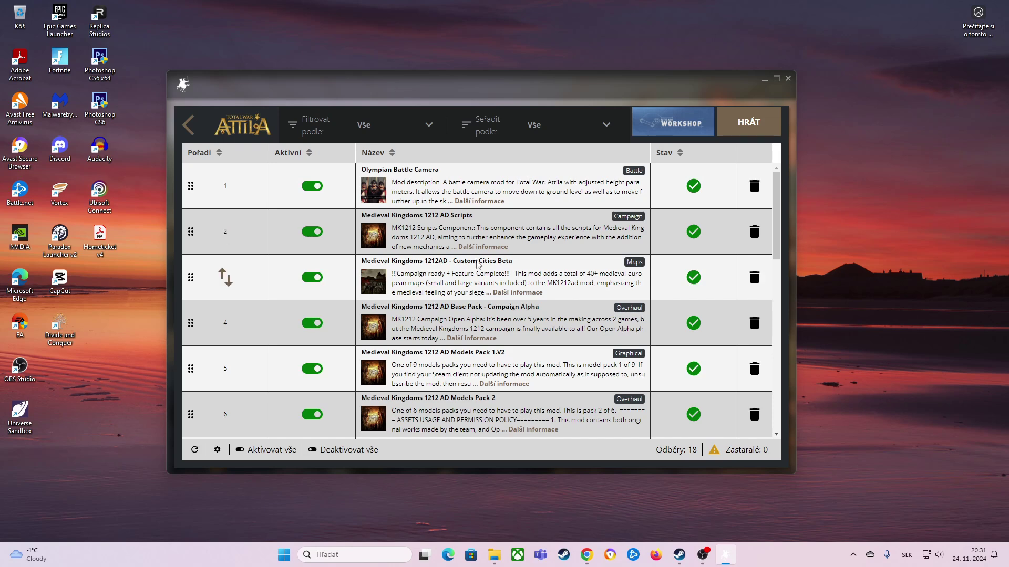
scroll(478, 263, down, 3)
scroll(479, 317, up, 3)
scroll(502, 311, down, 1)
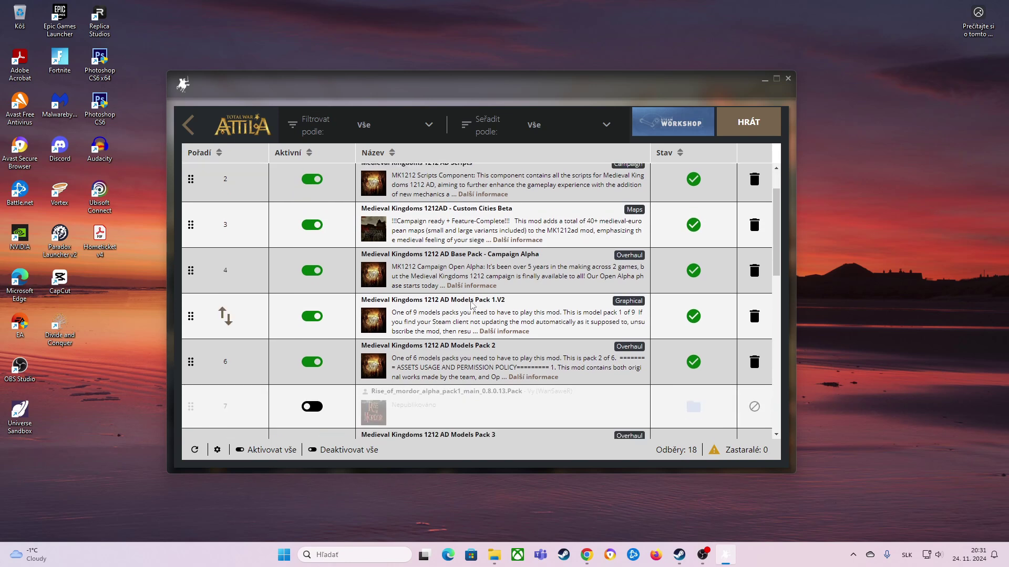
scroll(490, 304, down, 2)
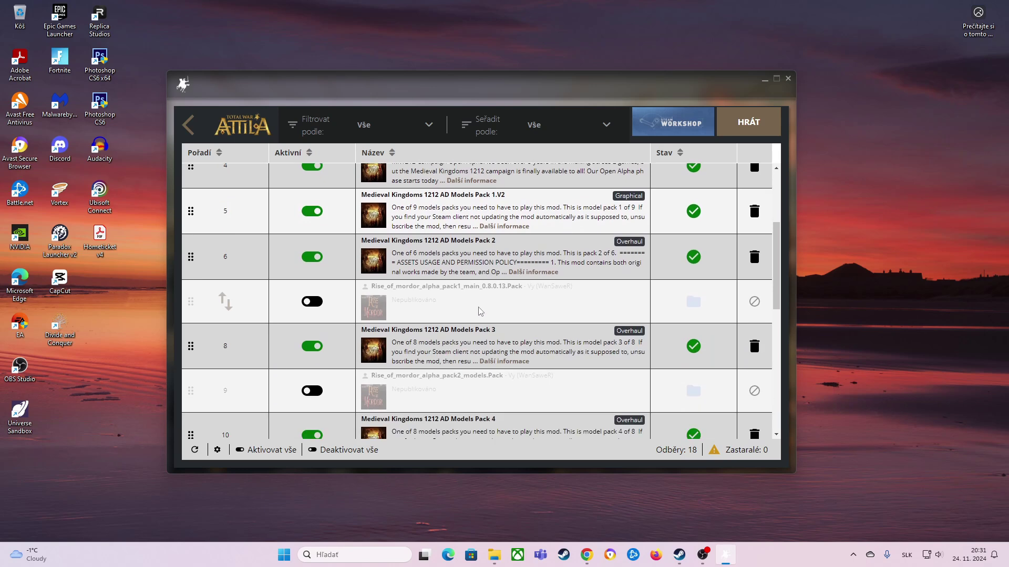
drag(226, 345, 225, 286)
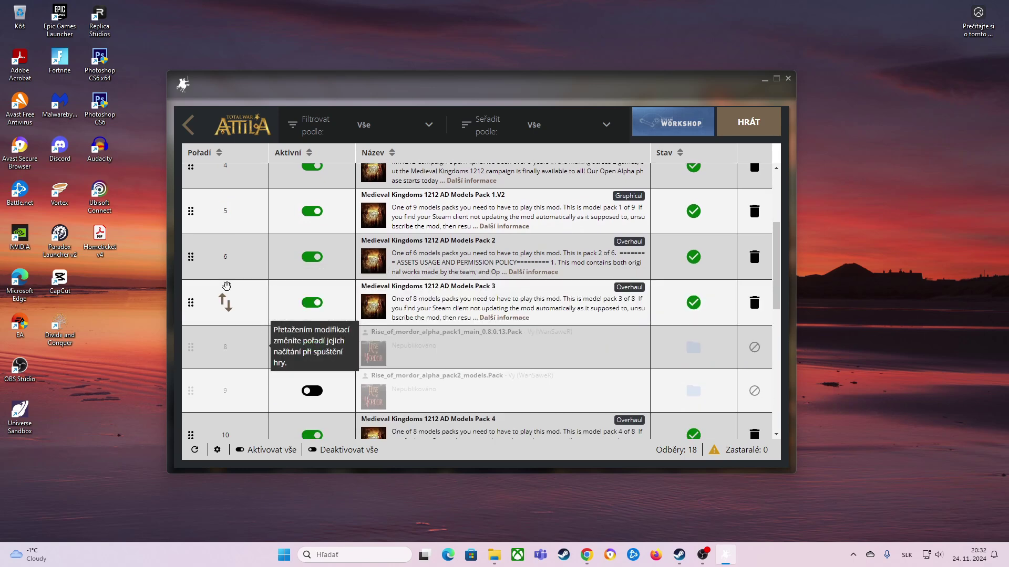
drag(219, 426, 231, 327)
Move Models Pack 5 to position 9 and Models Pack 6 to position 10
scroll(401, 351, down, 2)
scroll(402, 351, down, 1)
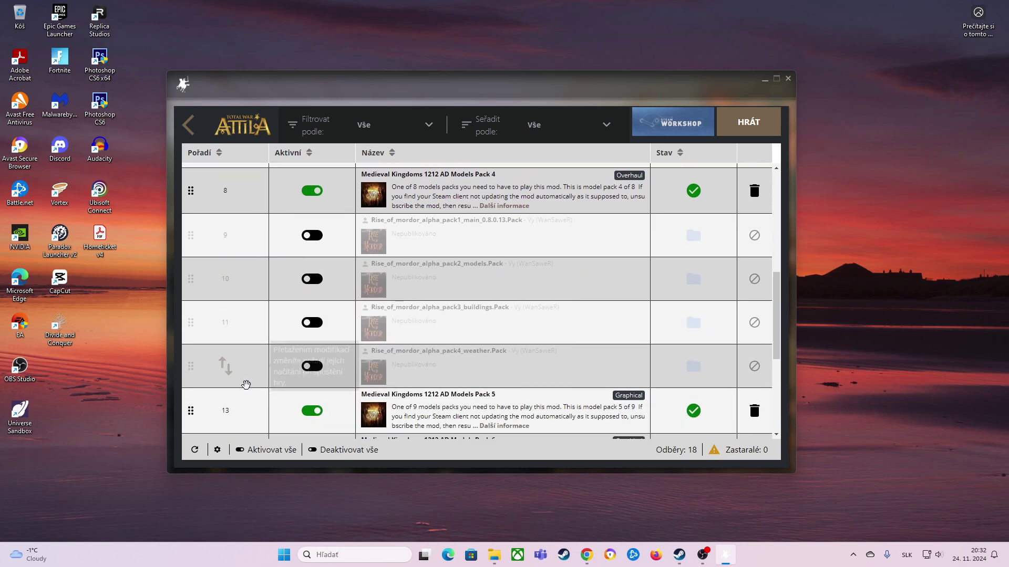
drag(226, 410, 231, 227)
scroll(402, 367, down, 2)
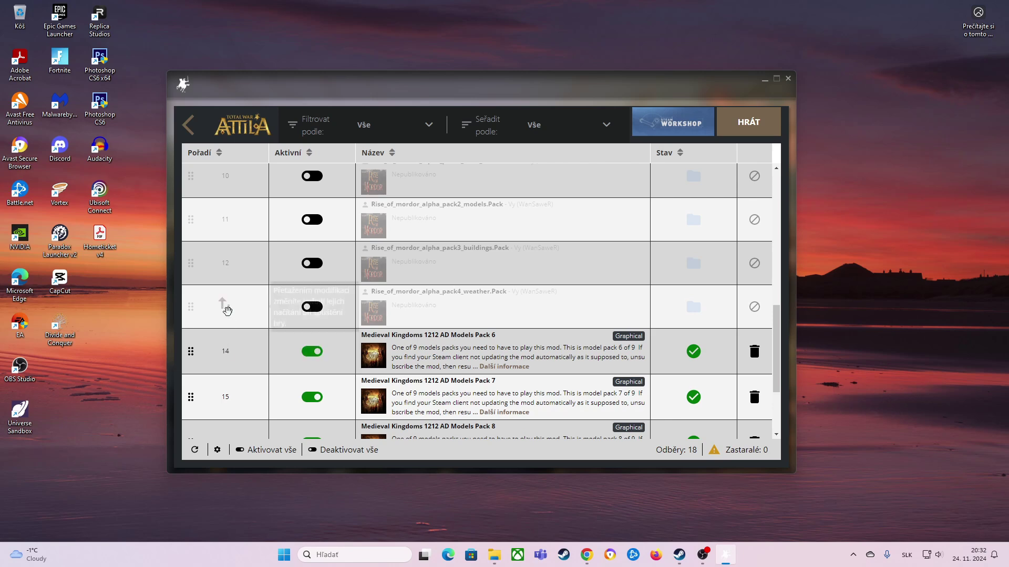
drag(226, 394, 230, 250)
scroll(232, 344, down, 2)
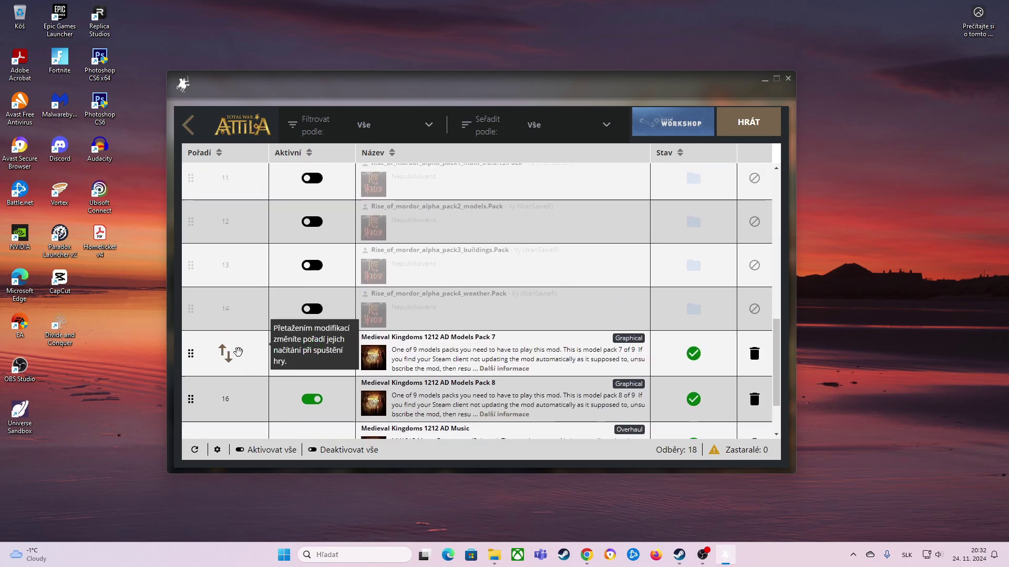
scroll(231, 420, up, 2)
scroll(231, 395, down, 1)
Move Models Packs 7–9 and the Music mod up above the Rise_of_mordor packs
drag(232, 395, 231, 221)
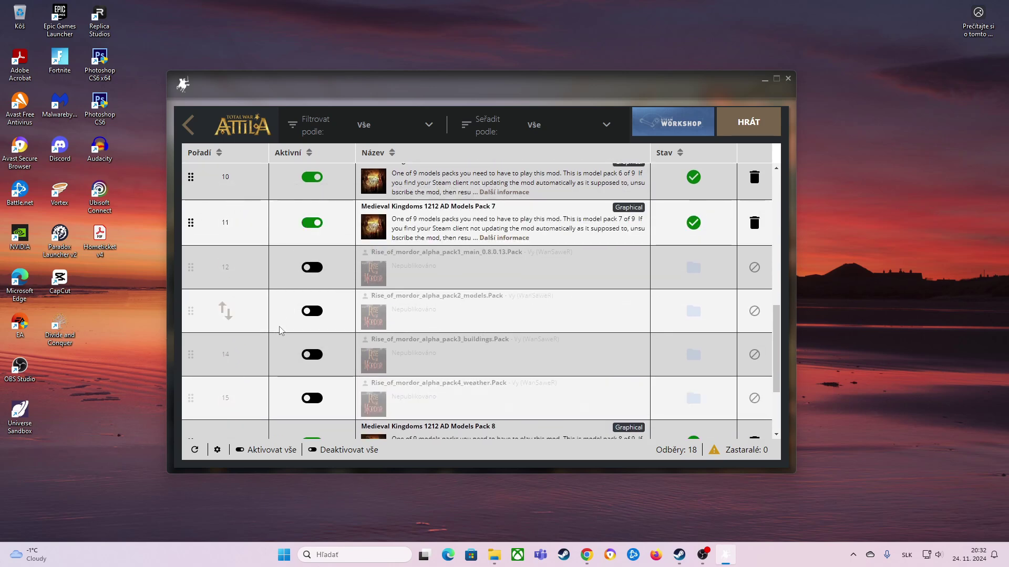
scroll(241, 336, down, 2)
scroll(241, 342, up, 1)
drag(234, 387, 234, 215)
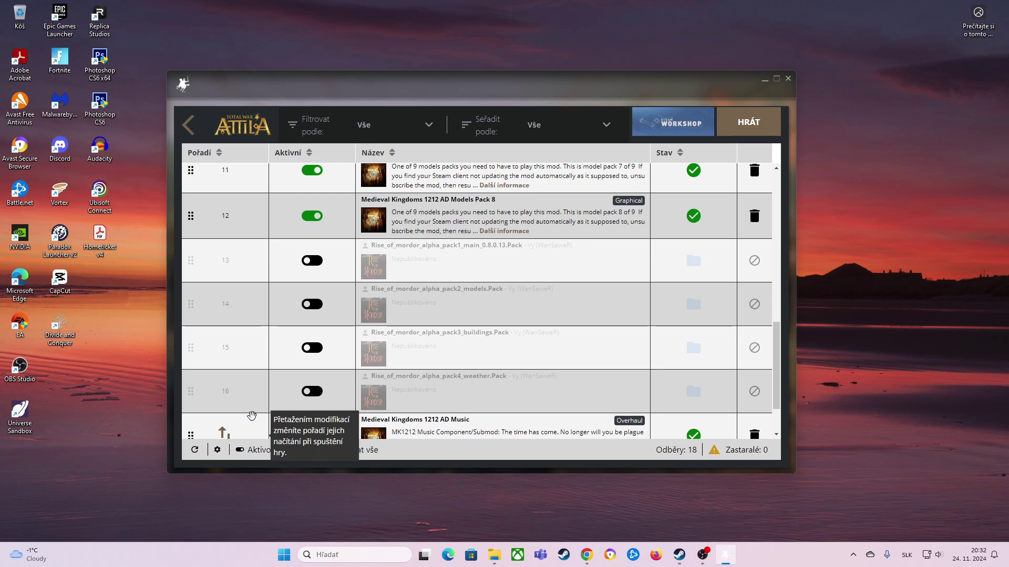
scroll(252, 399, down, 2)
drag(226, 416, 236, 189)
scroll(247, 253, up, 2)
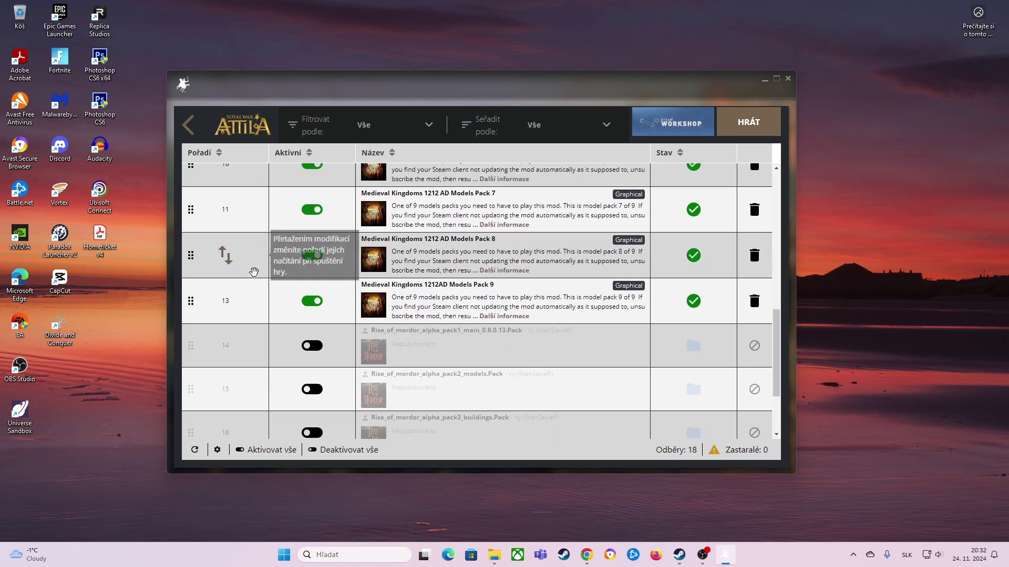
scroll(254, 272, down, 2)
drag(247, 415, 250, 230)
Check the reordered mod list, then bring the Steam library window back to front
scroll(250, 230, up, 12)
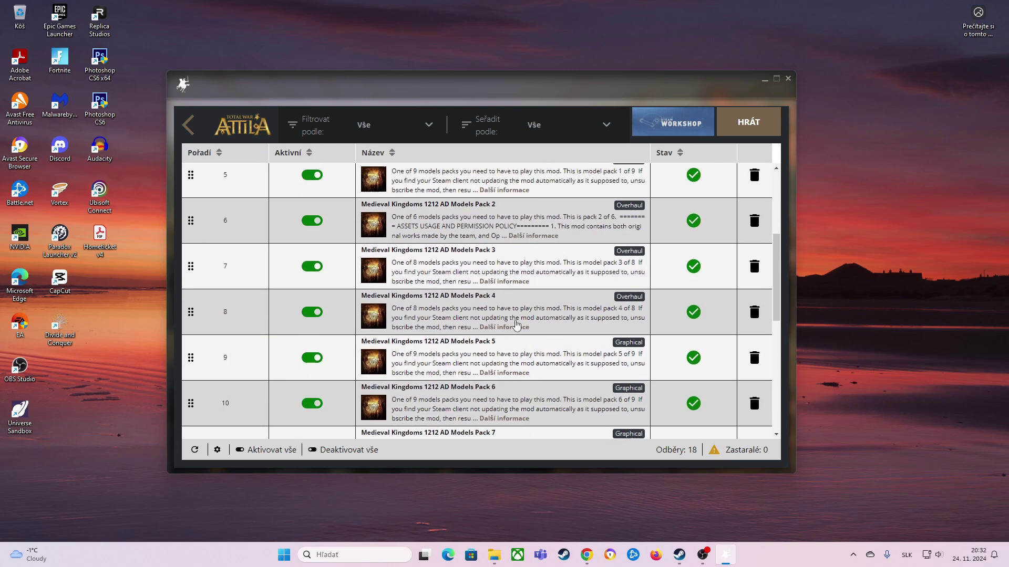
scroll(517, 324, down, 8)
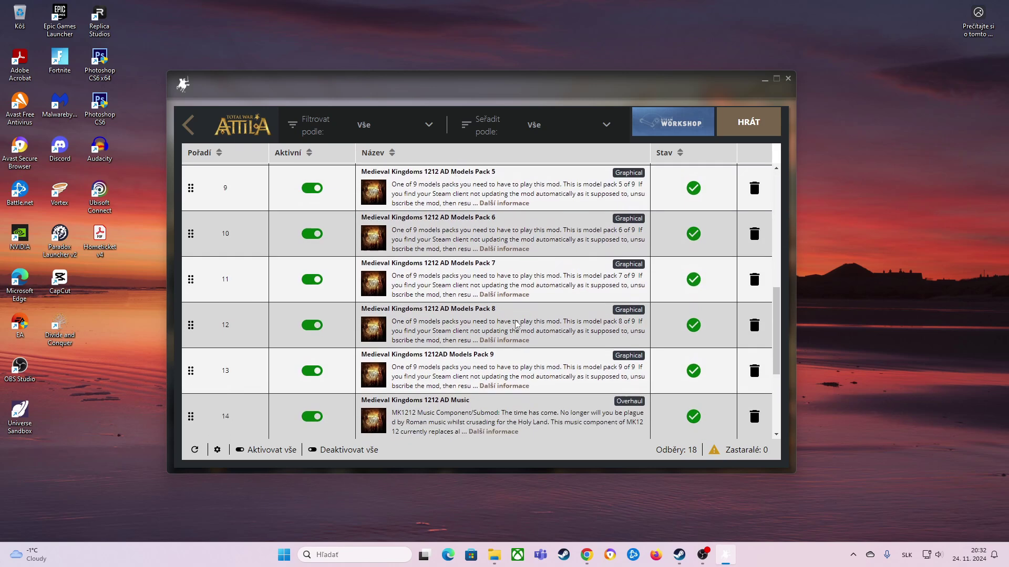
scroll(516, 324, up, 8)
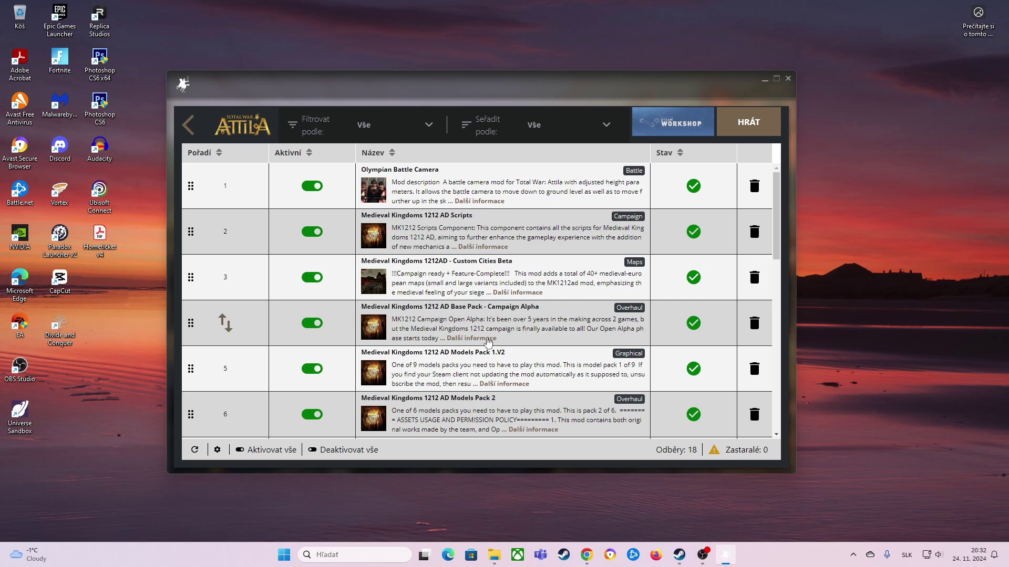
scroll(504, 313, down, 3)
scroll(508, 294, down, 6)
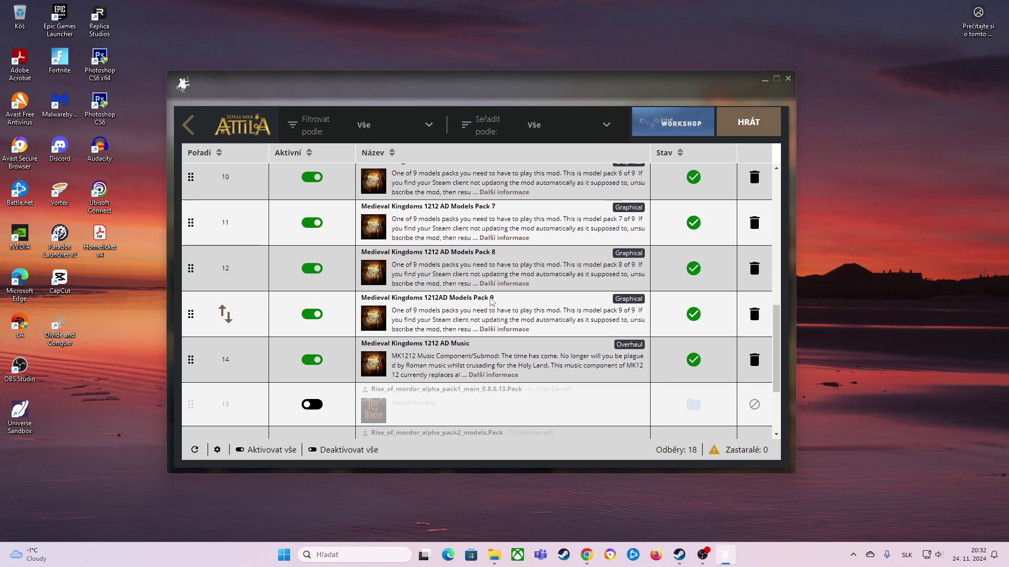
scroll(482, 332, up, 9)
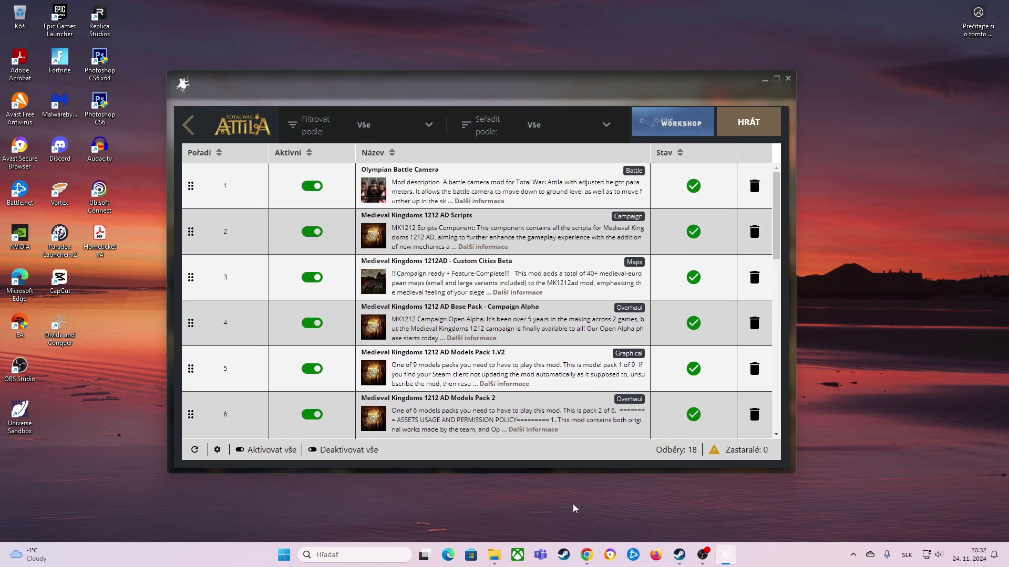
click(679, 555)
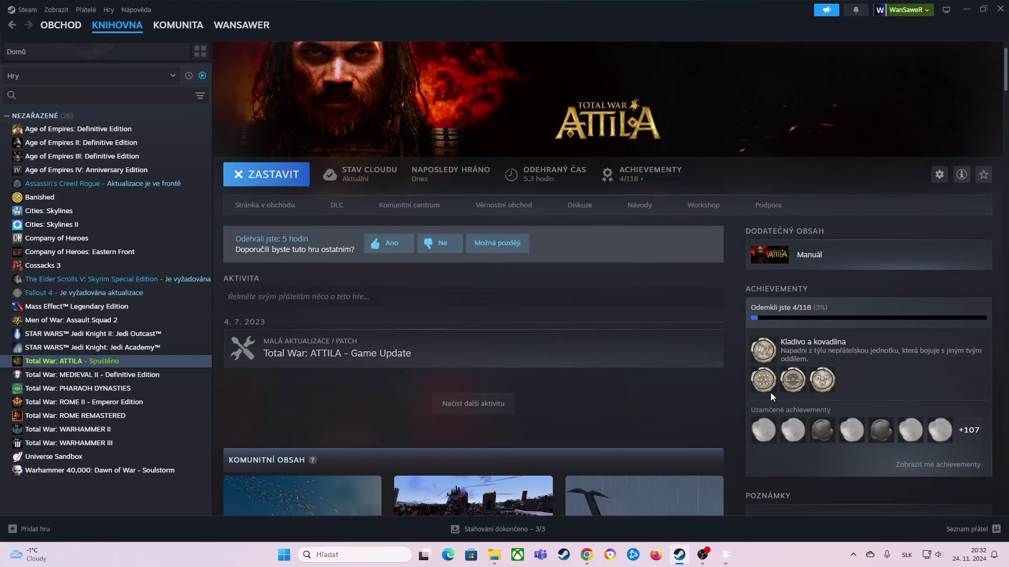
Open the Base Pack - Campaign Alpha page from page two of subscribed ATTILA items
scroll(770, 392, down, 15)
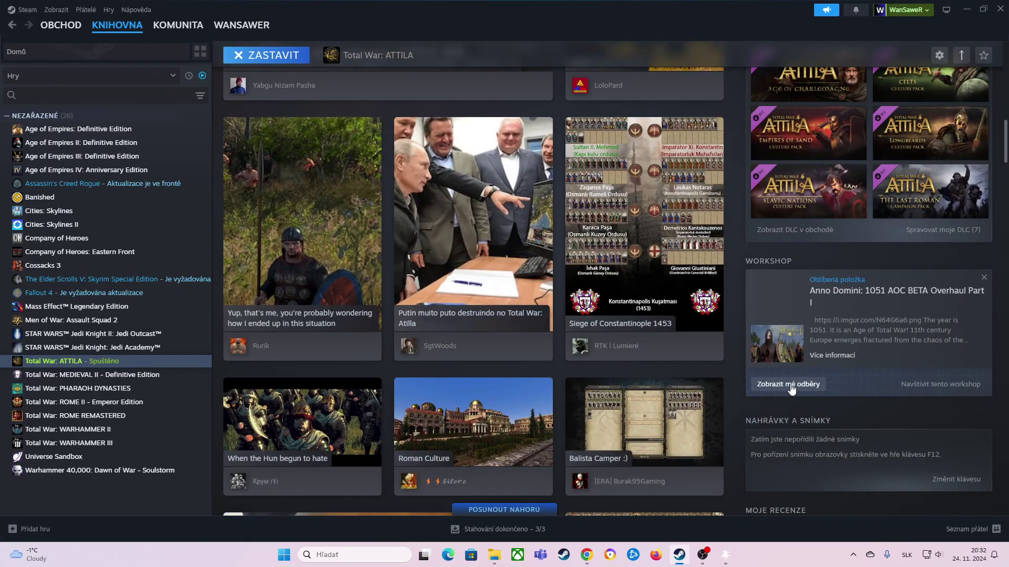
click(790, 384)
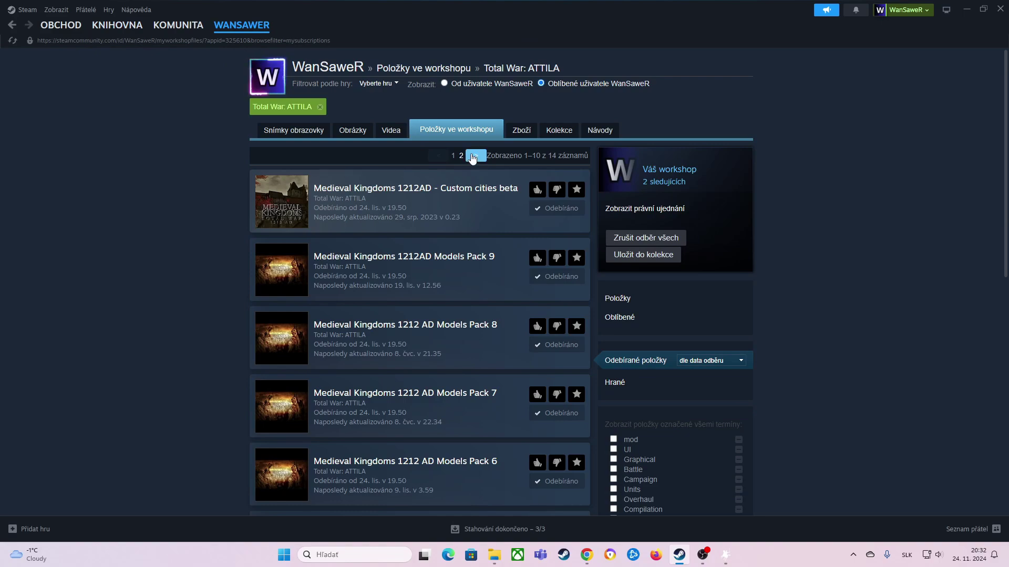
click(477, 156)
click(442, 321)
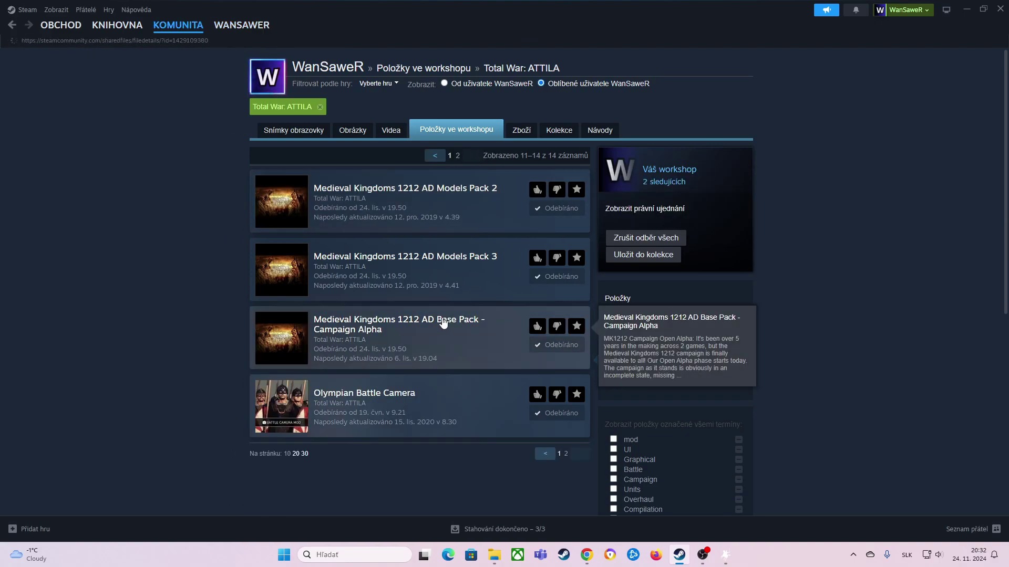
scroll(221, 346, down, 15)
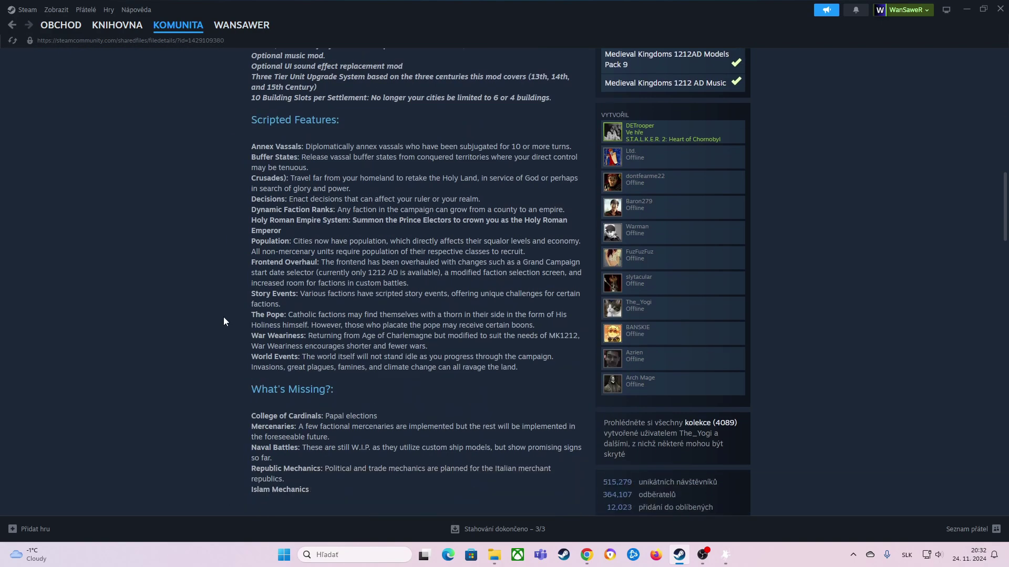
scroll(223, 321, down, 8)
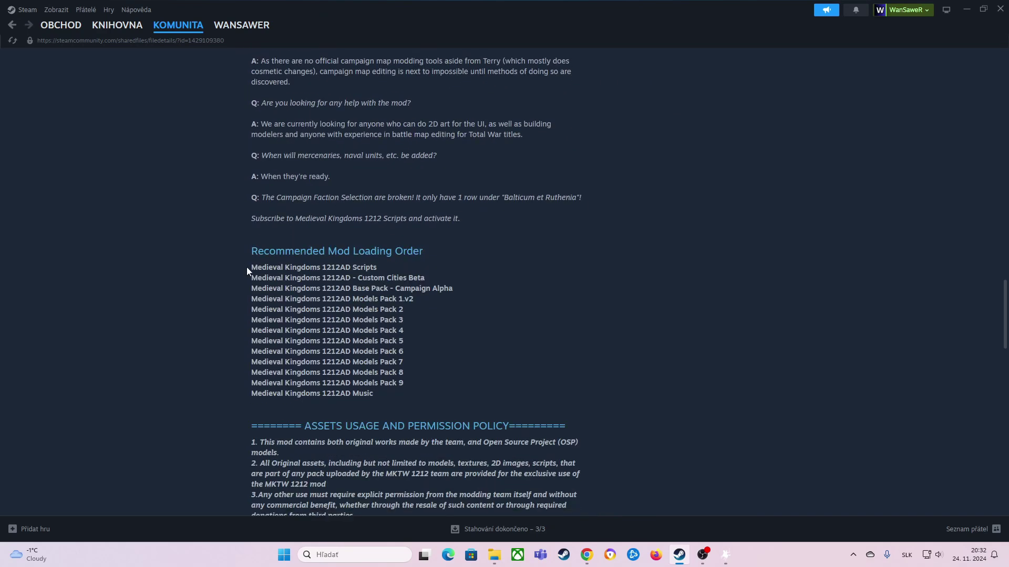
Read through the Recommended Mod Loading Order, from Scripts and Custom Cities to Music
mouse_move(256, 270)
mouse_down()
mouse_move(402, 310)
mouse_move(254, 268)
mouse_up()
drag(250, 270, 404, 363)
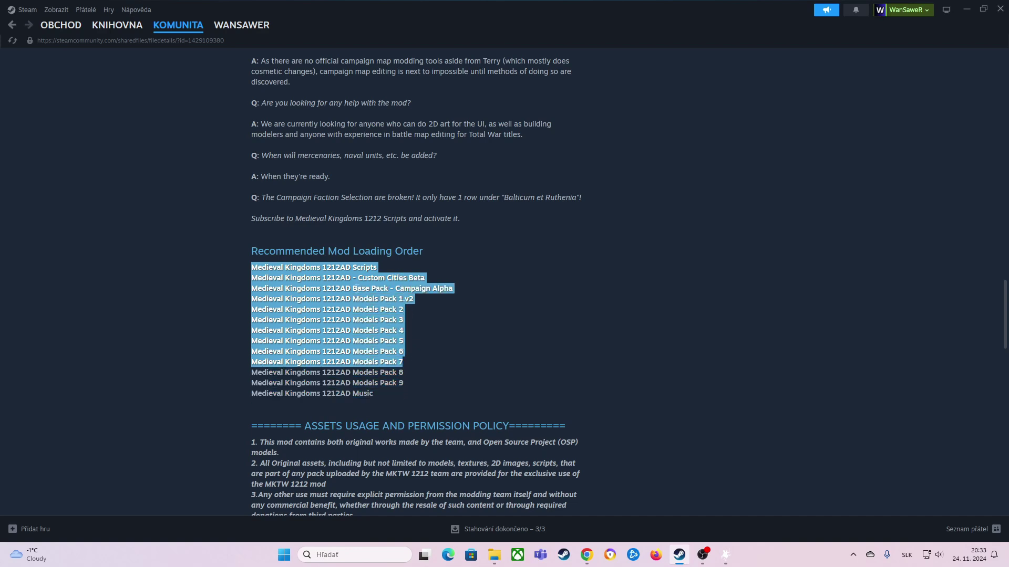
double_click(367, 268)
drag(362, 278, 424, 279)
click(367, 284)
drag(363, 287, 453, 290)
drag(359, 299, 355, 406)
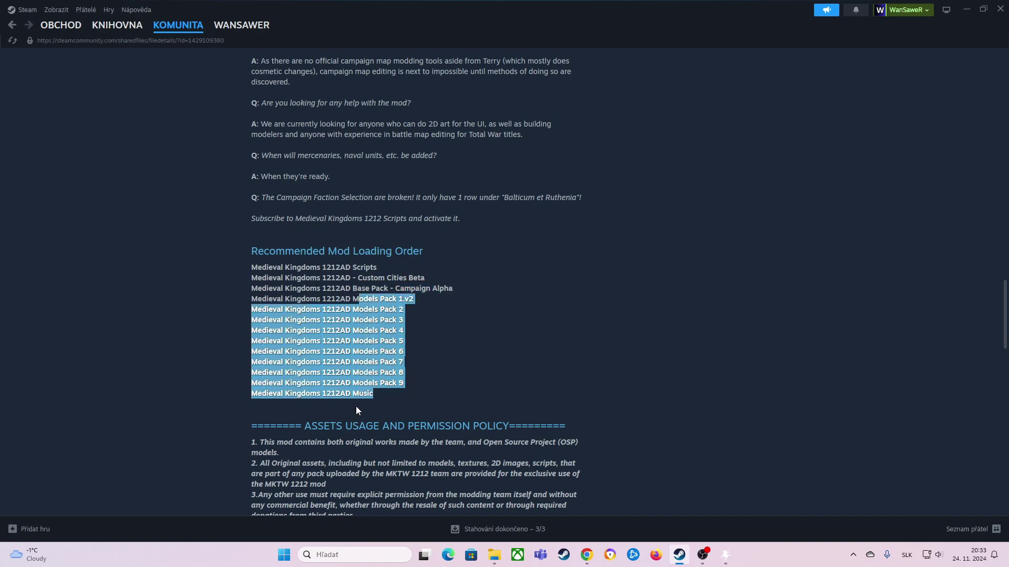
click(362, 394)
double_click(362, 394)
click(252, 342)
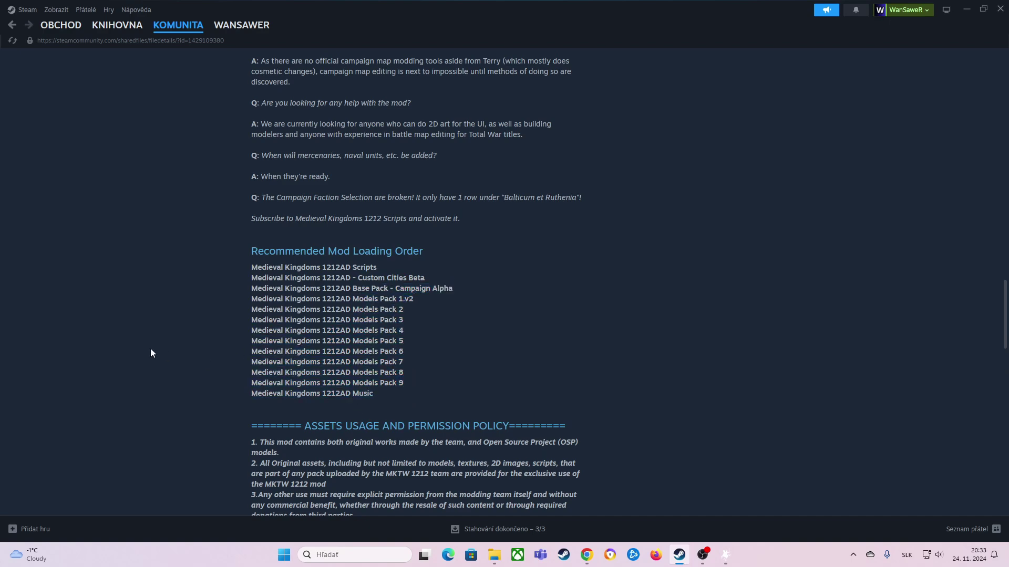
scroll(150, 353, up, 2)
Launch ATTILA from the mod manager with the Medieval Kingdoms mods, reviewing the warning's mod list
click(726, 555)
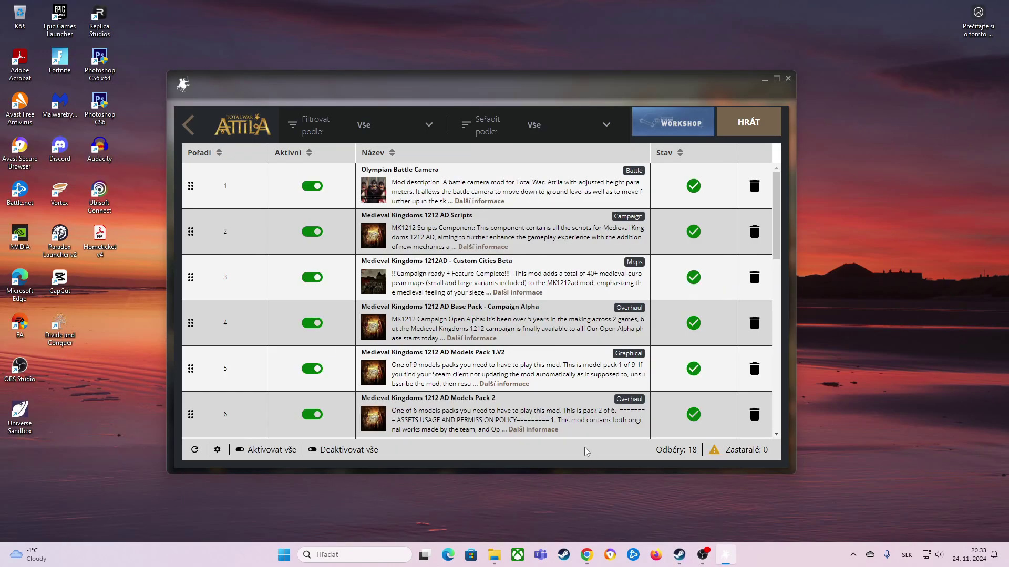
click(752, 126)
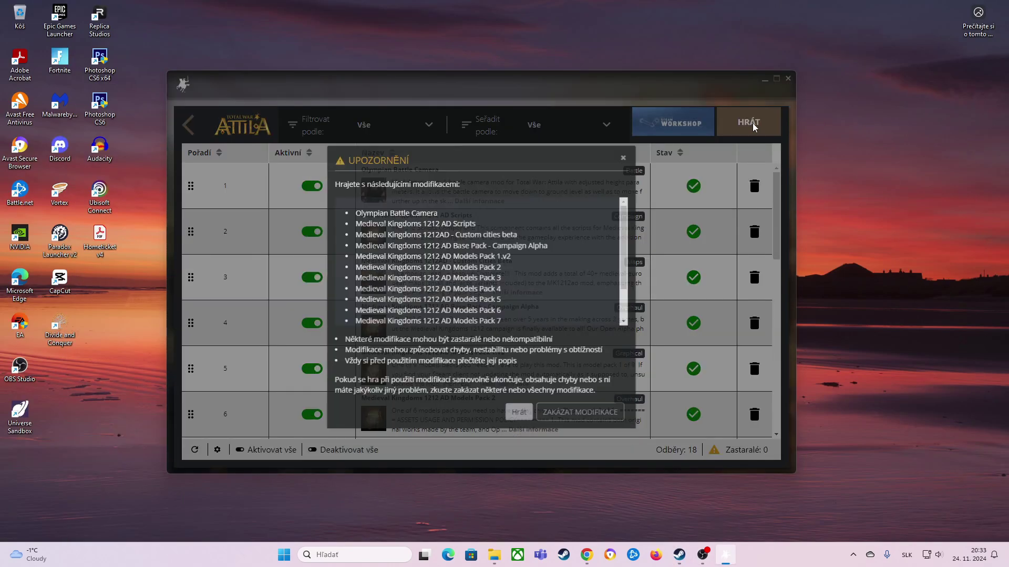
scroll(459, 233, down, 1)
scroll(512, 267, up, 1)
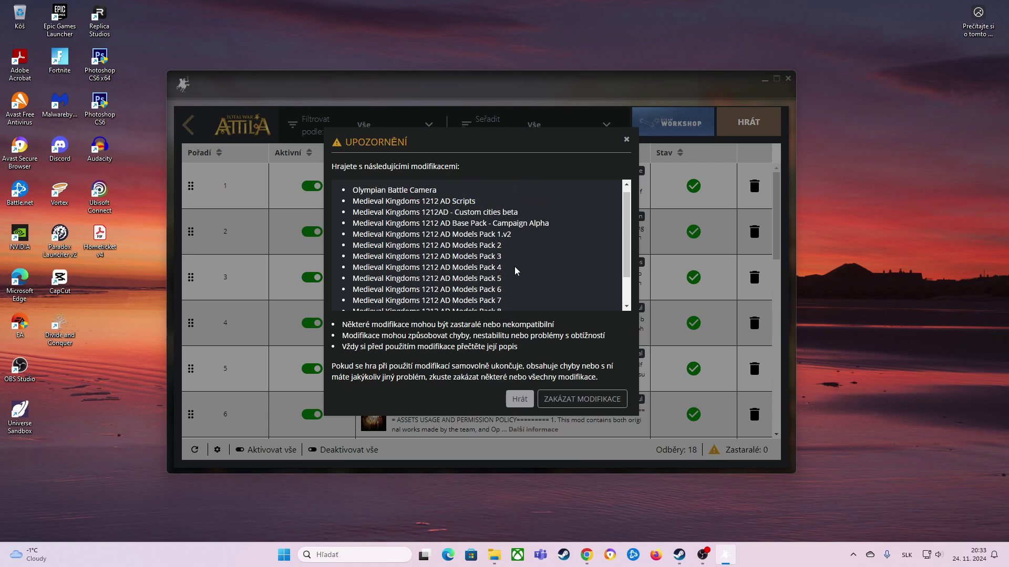
scroll(529, 262, down, 1)
scroll(530, 263, up, 1)
scroll(529, 263, down, 1)
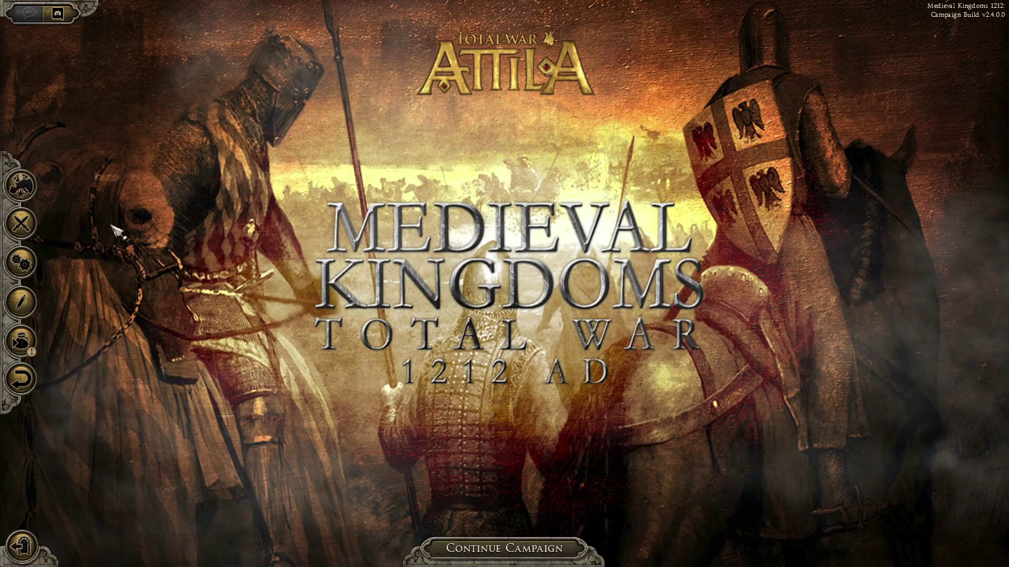
Start a Grand Campaign on the Early Campaign - 1212 AD start date
mouse_move(20, 185)
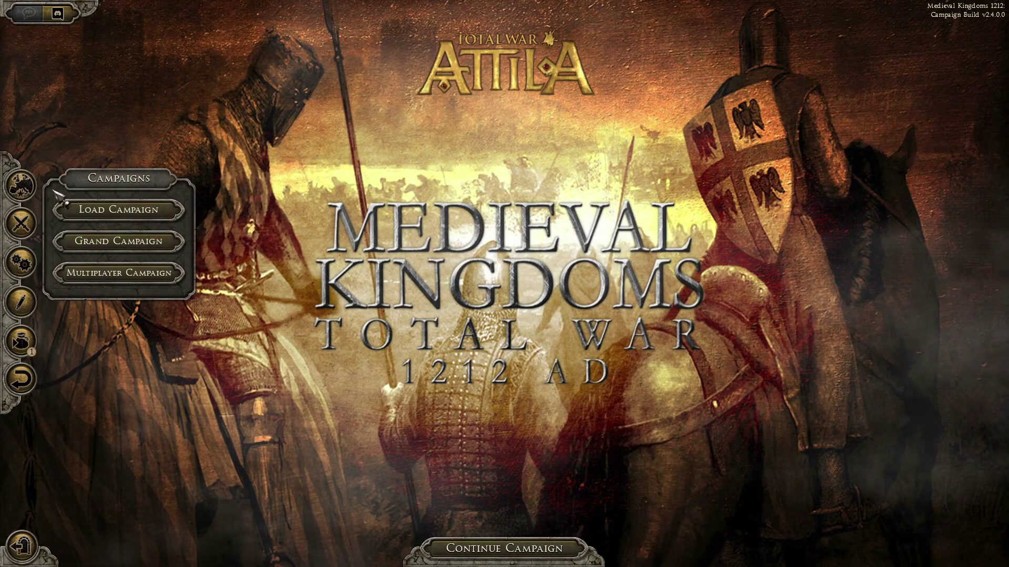
click(118, 241)
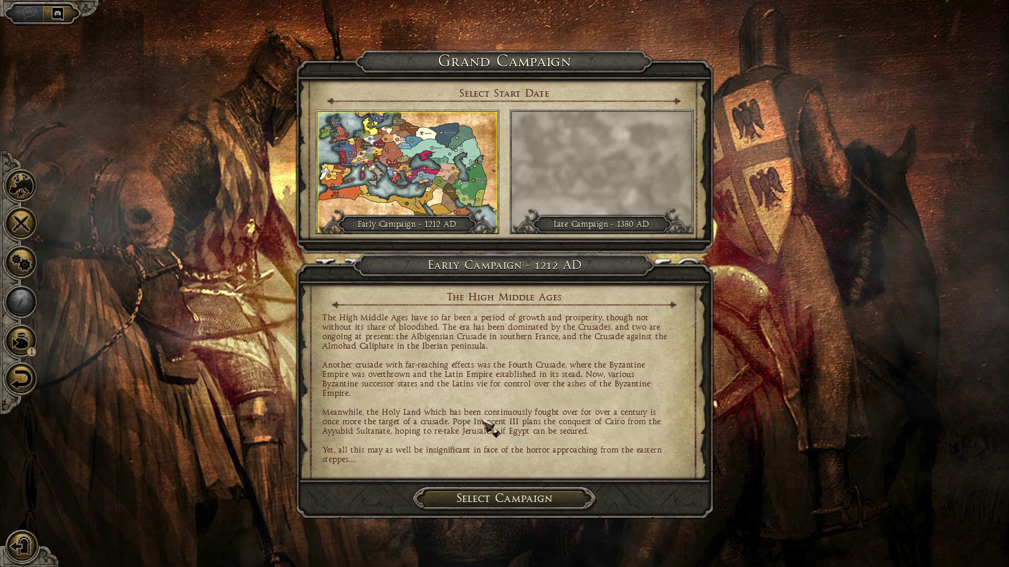
click(510, 498)
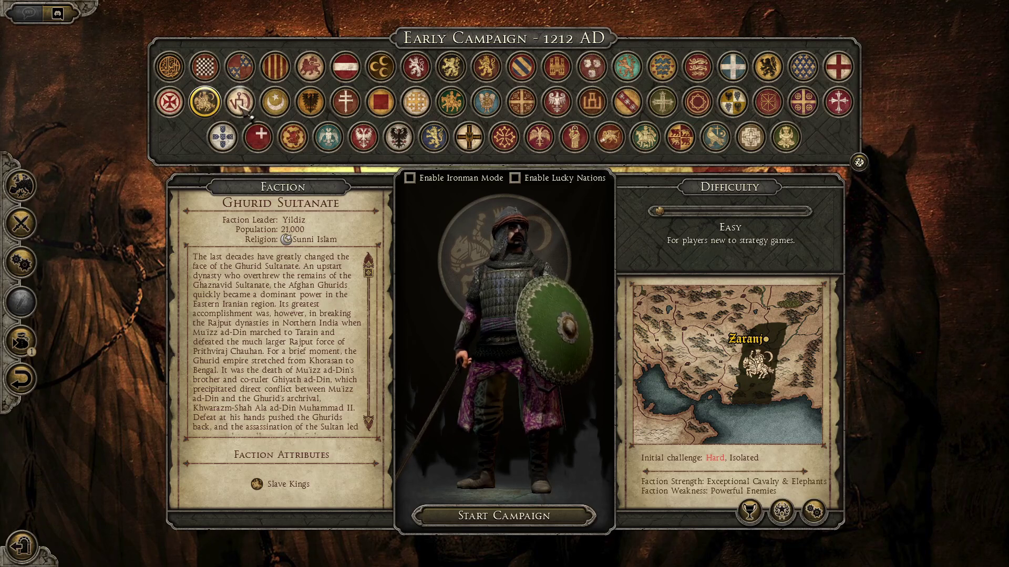
Preview the Holy Roman Empire, Antioch, Almohads, Cilicia, Austria, Brabant, Bulgaria and Burgundy, then pick Epirus
click(311, 105)
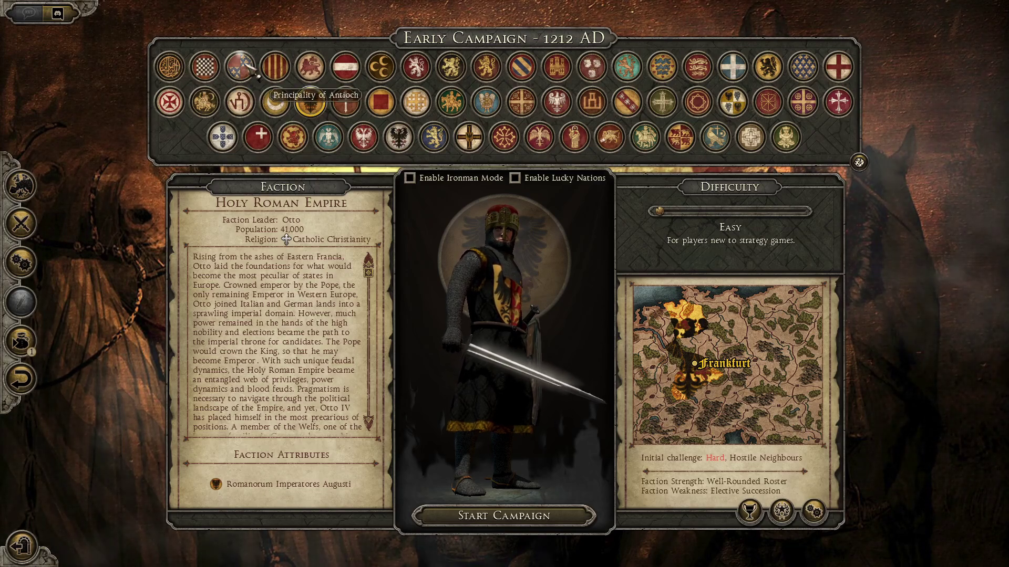
click(252, 76)
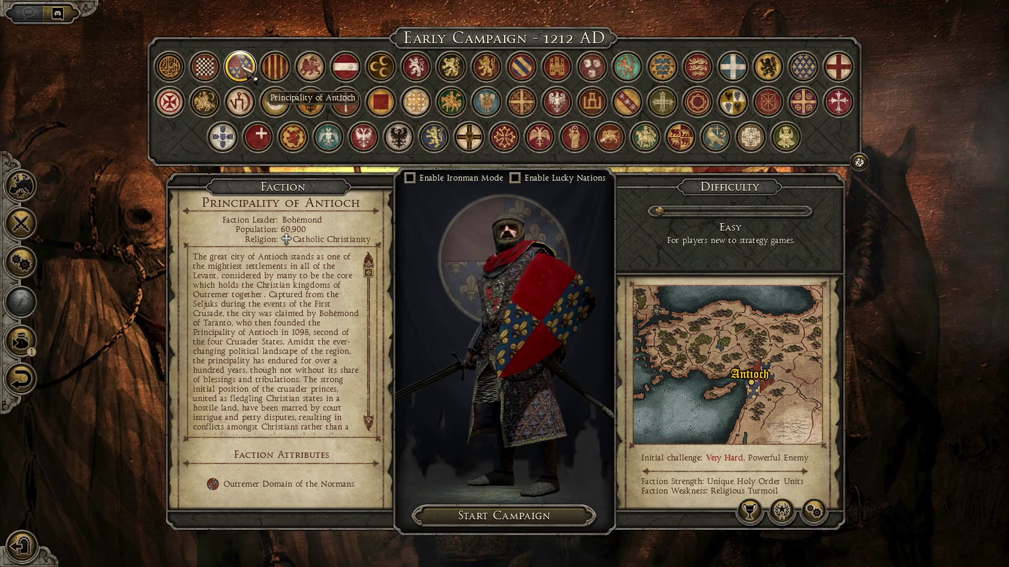
click(210, 73)
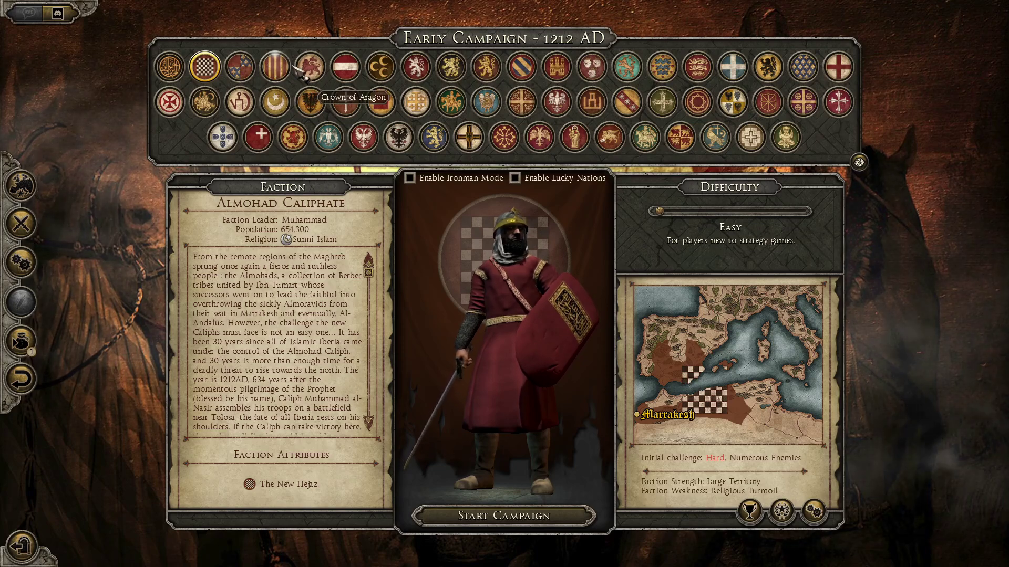
click(313, 69)
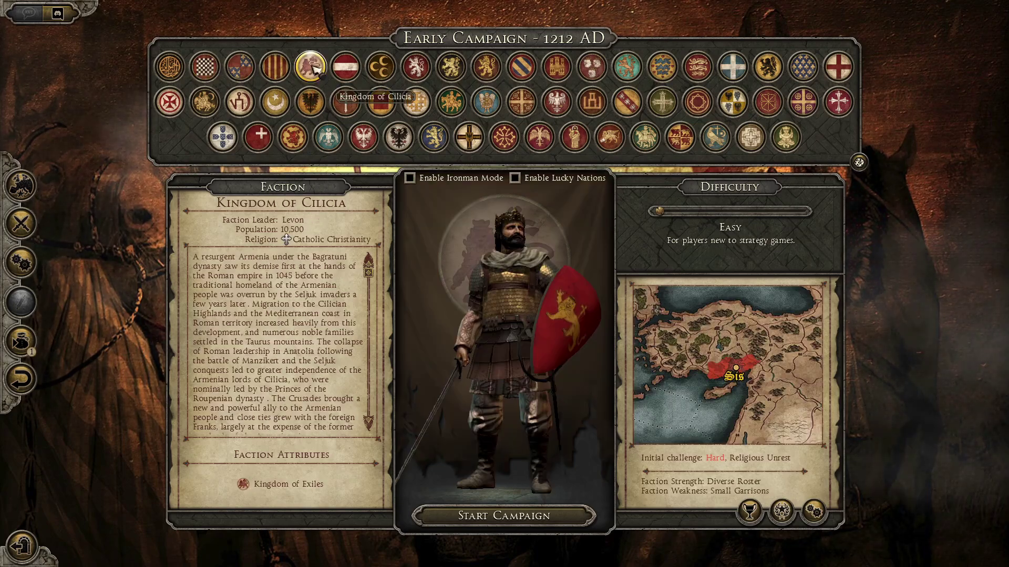
click(357, 74)
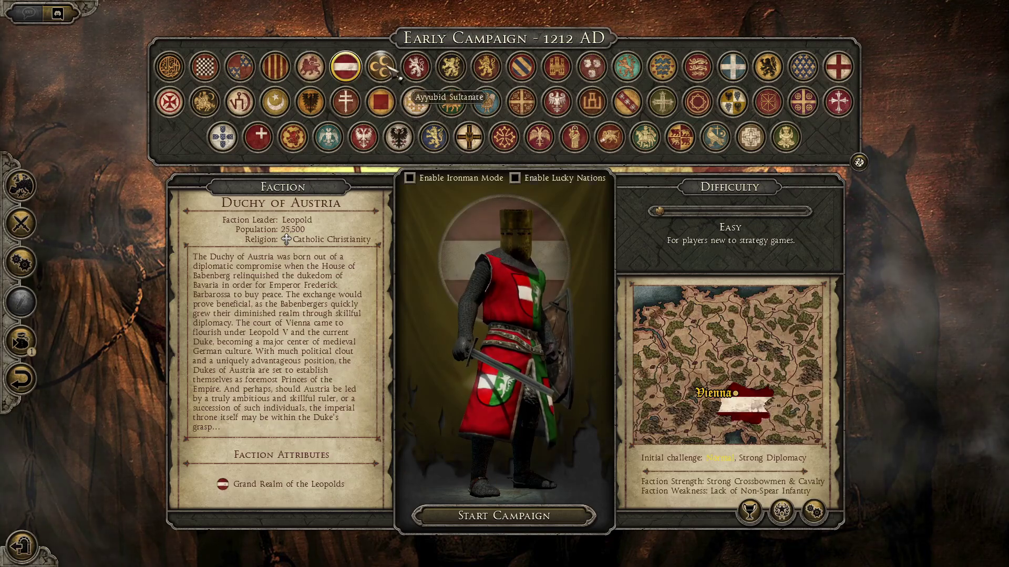
click(454, 74)
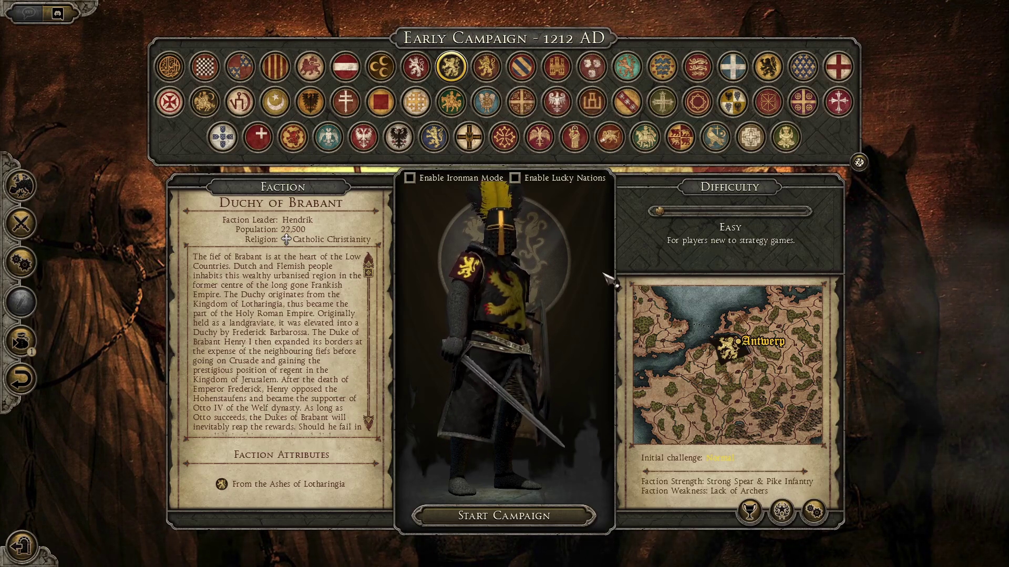
click(489, 69)
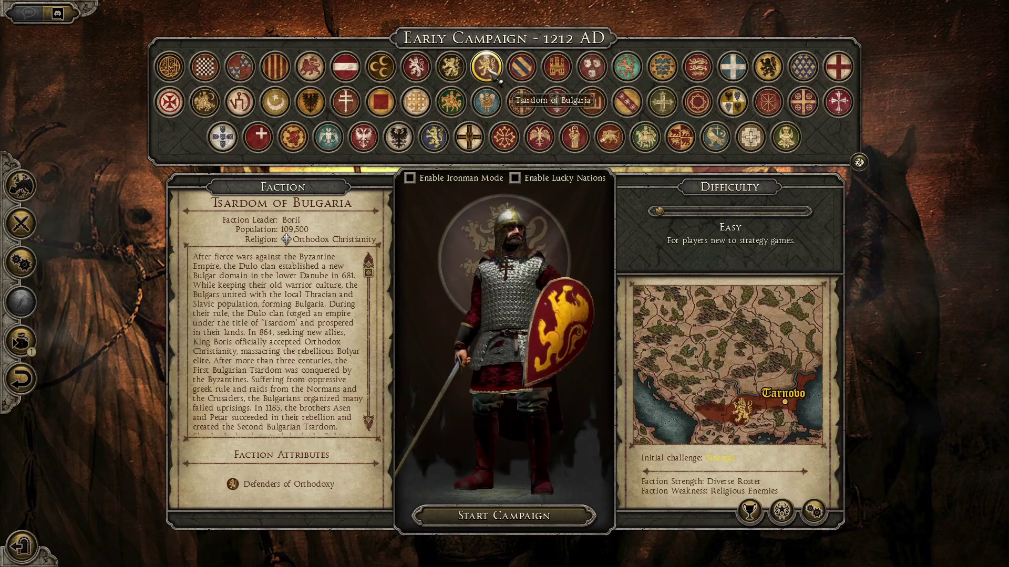
click(522, 74)
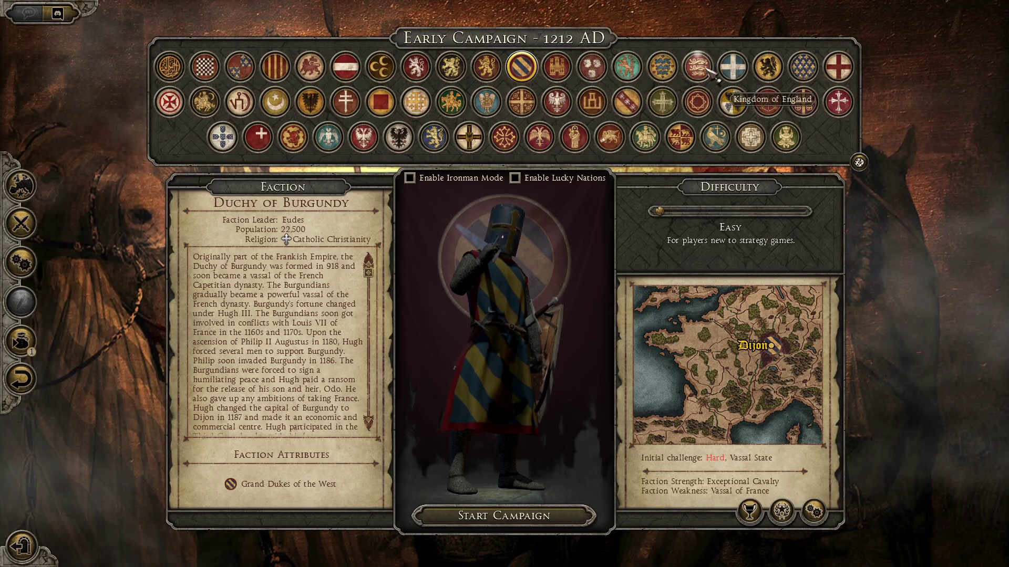
click(740, 76)
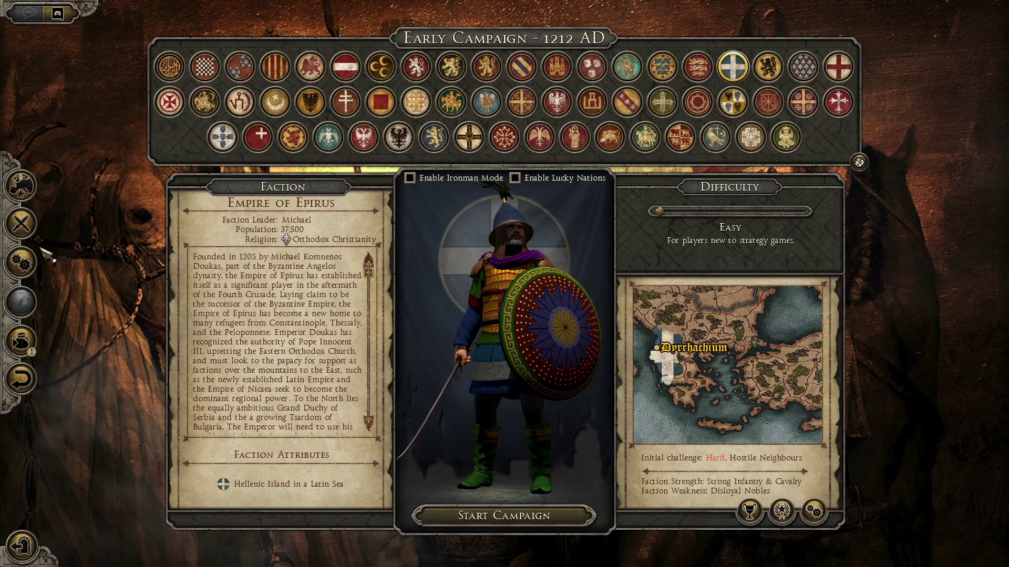
Lower the Master volume in the sound settings, then bring up the Grand Campaign options
mouse_move(30, 261)
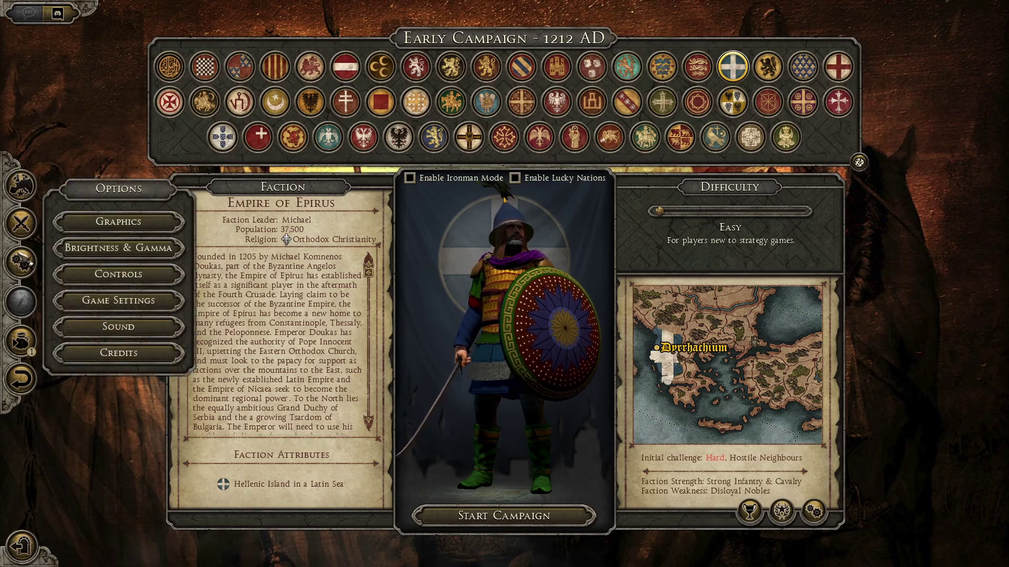
click(118, 326)
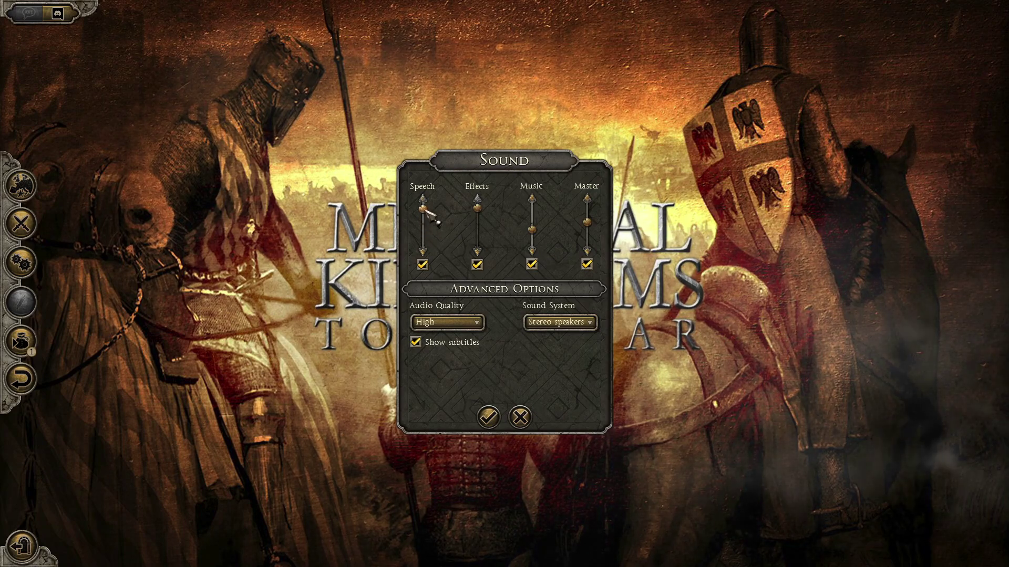
drag(587, 223, 592, 236)
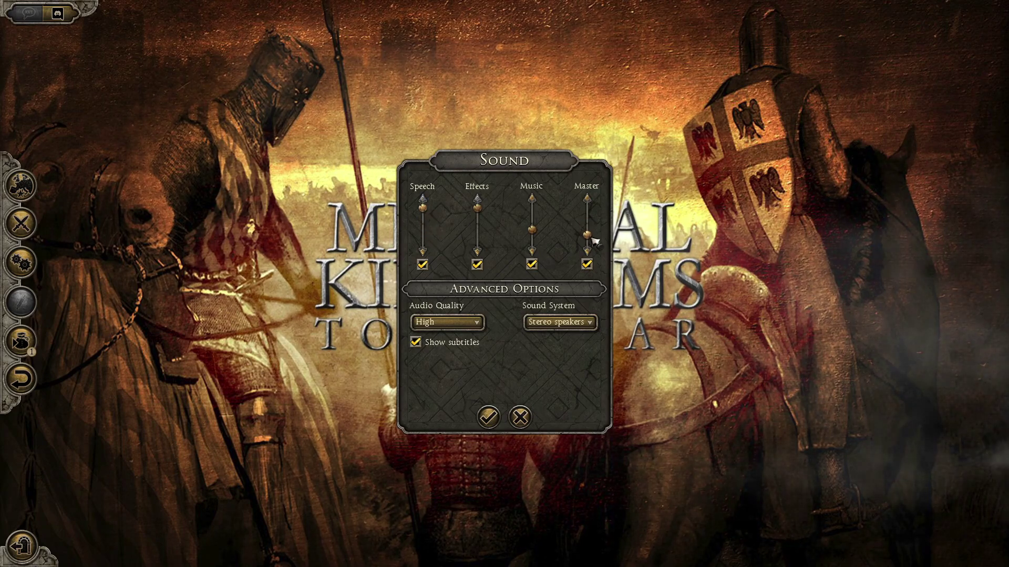
click(490, 426)
mouse_move(21, 185)
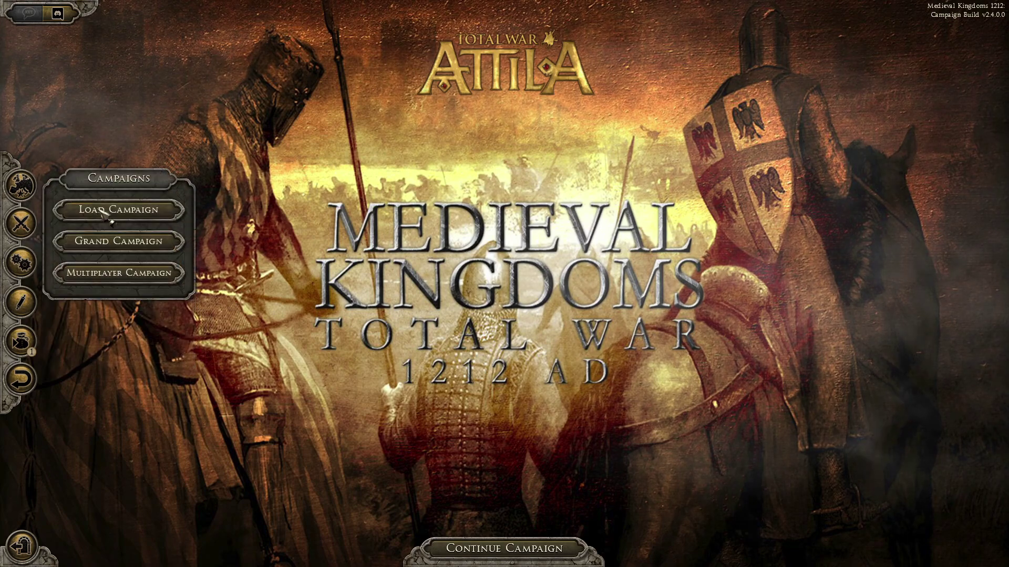
click(118, 241)
Preview Epirus, Jerusalem & Cyprus, Khwarazm, Kiev, the Latin Empire, and finally Lithuania
click(493, 496)
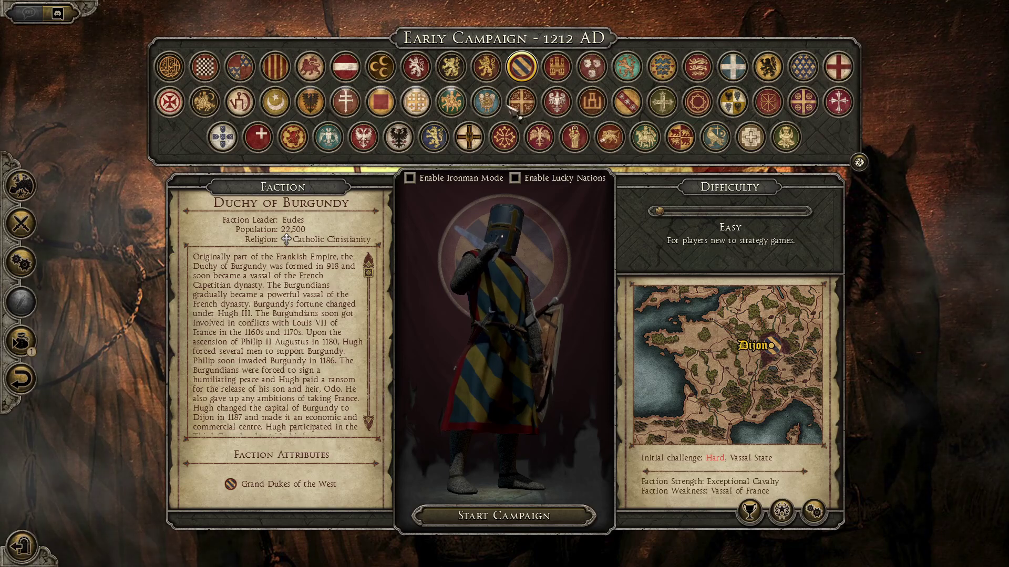
click(733, 67)
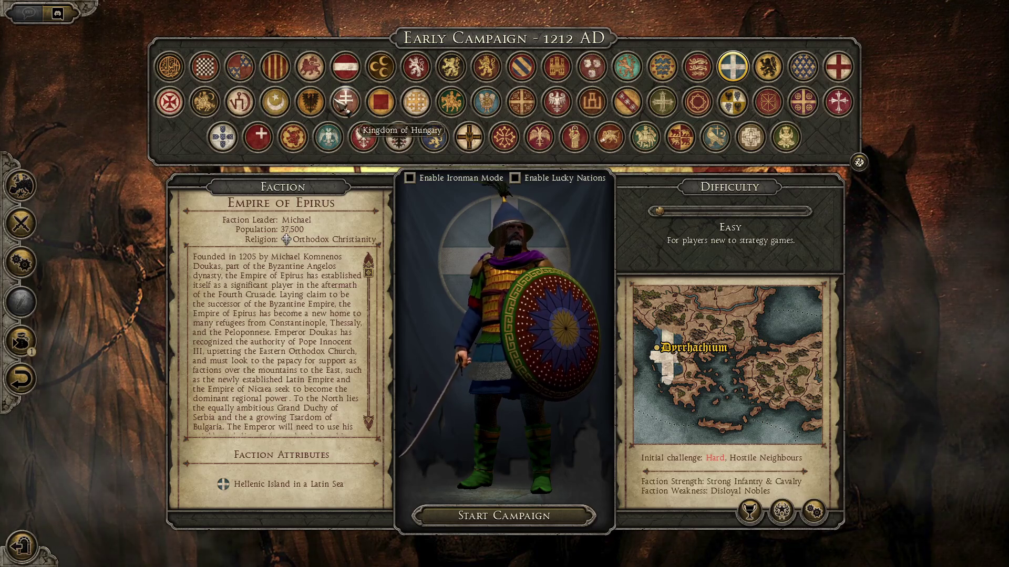
click(416, 102)
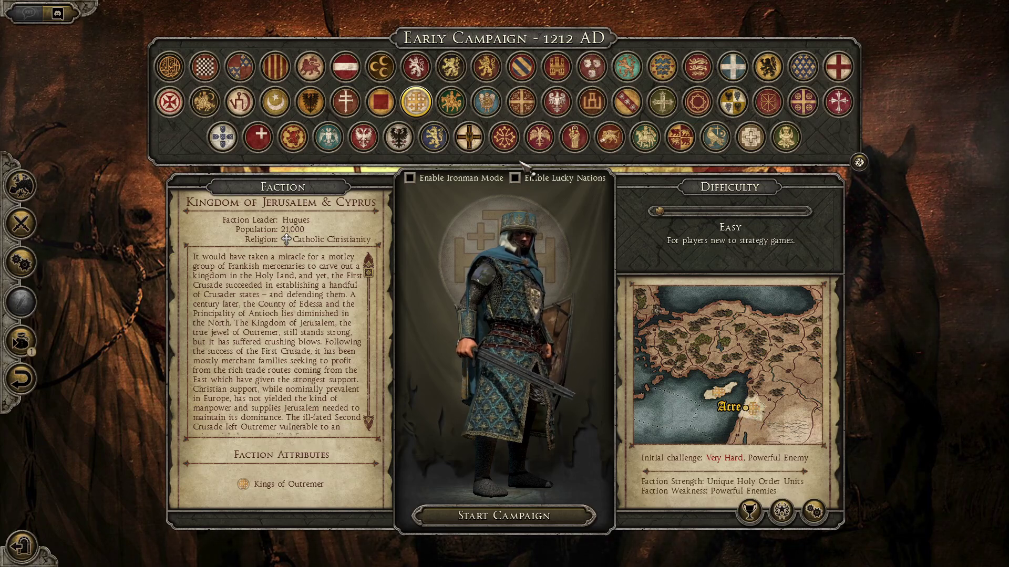
click(457, 104)
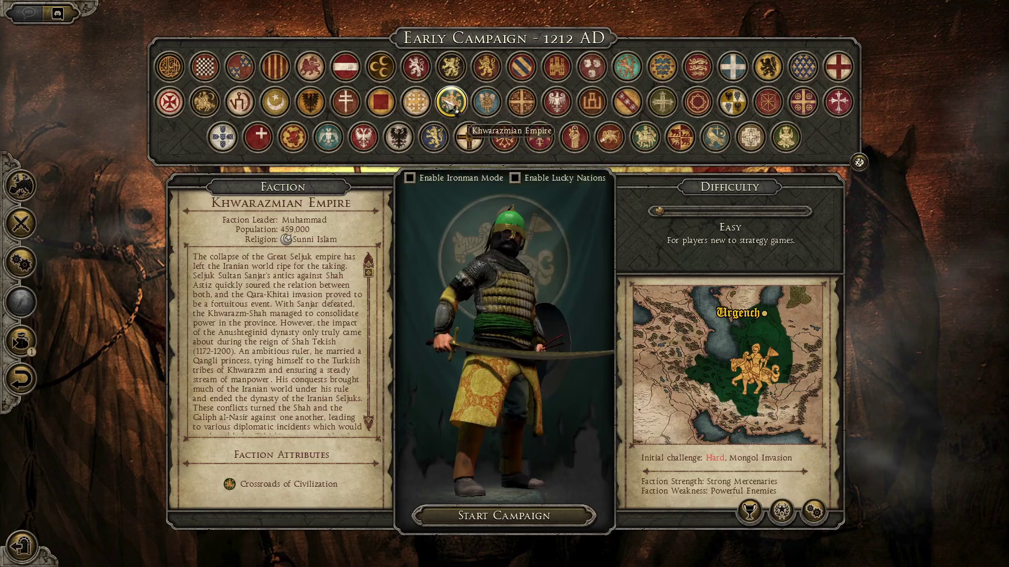
click(483, 104)
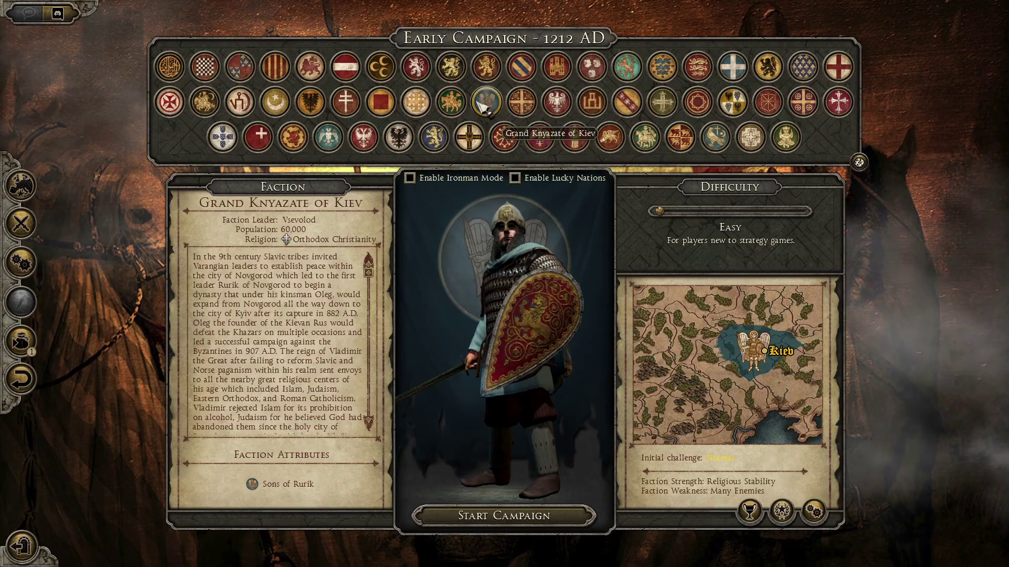
click(521, 105)
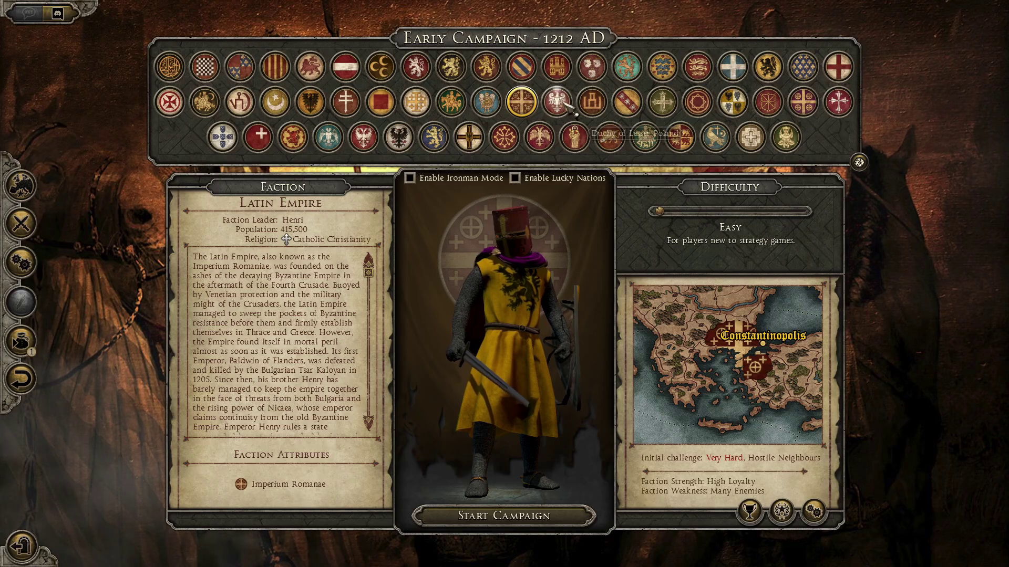
click(597, 105)
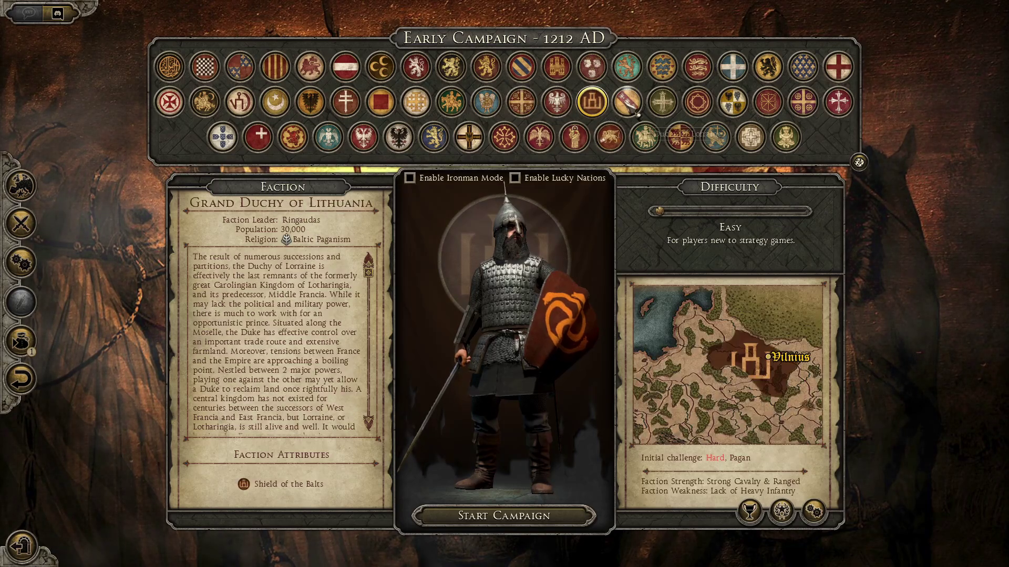
Preview the Serbia, Sicily, Teutonic Order, Trebizond, Toulouse, Rûm and Abbasid Caliphate factions
click(368, 143)
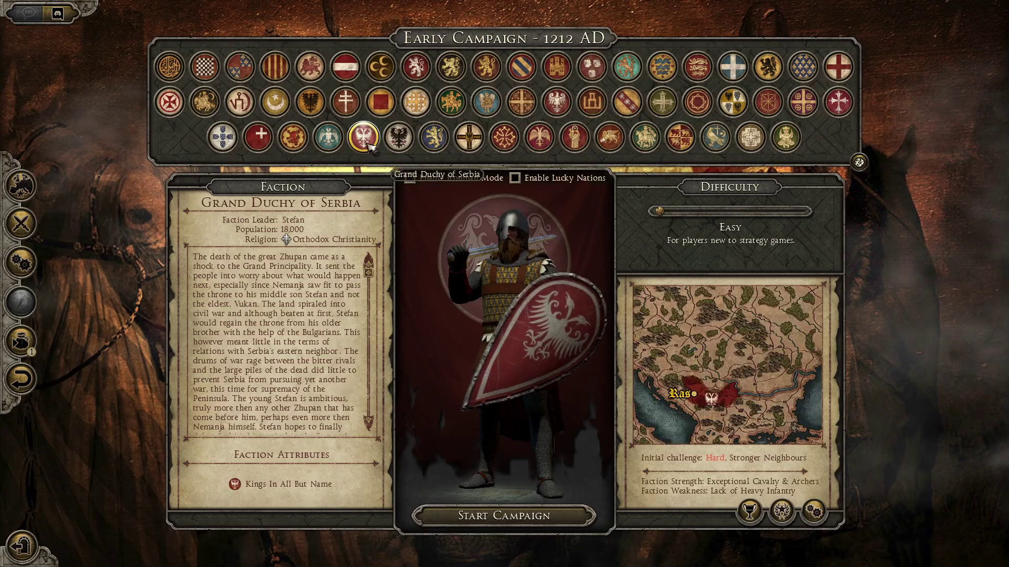
click(402, 145)
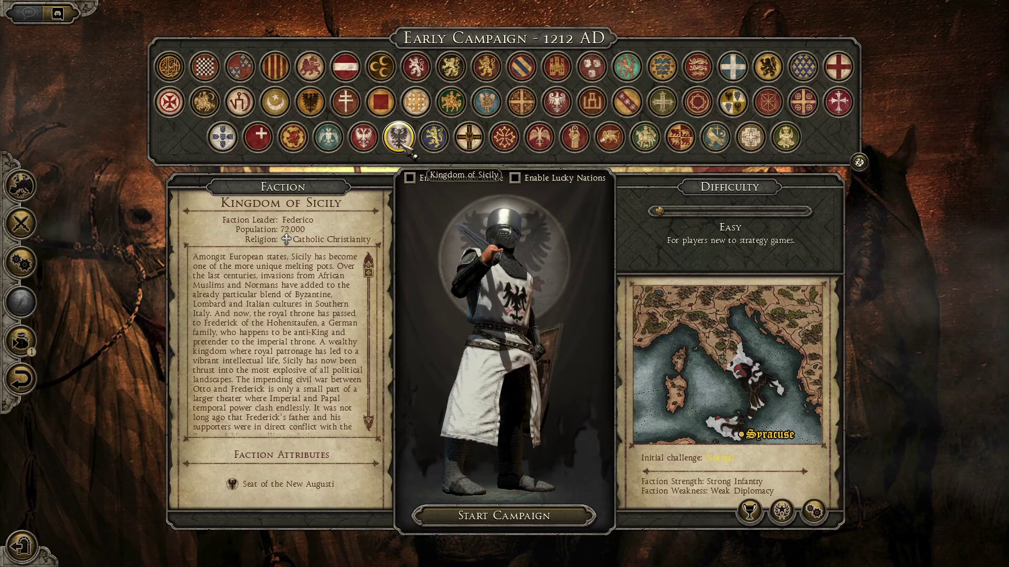
click(472, 143)
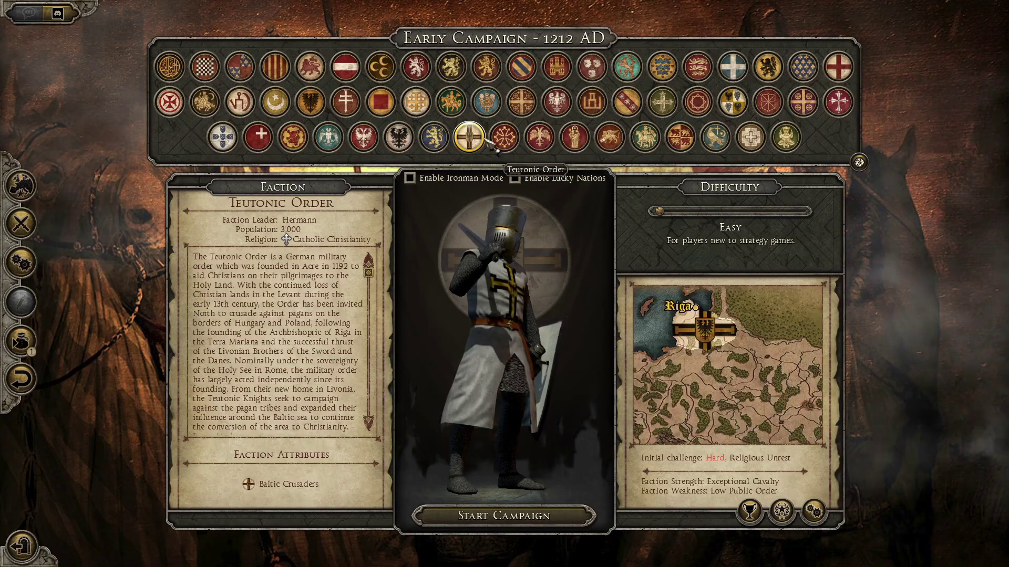
click(539, 137)
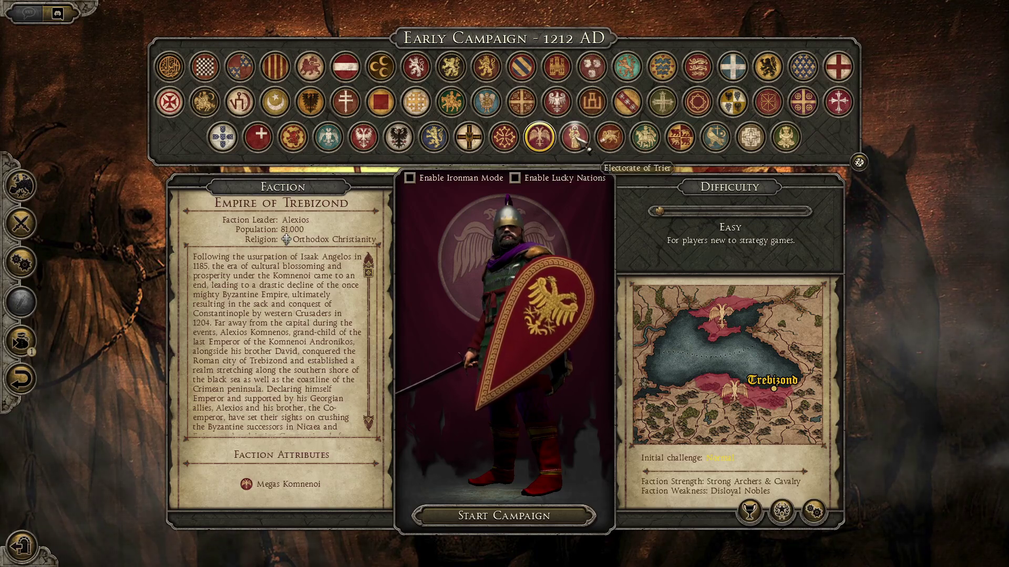
click(505, 141)
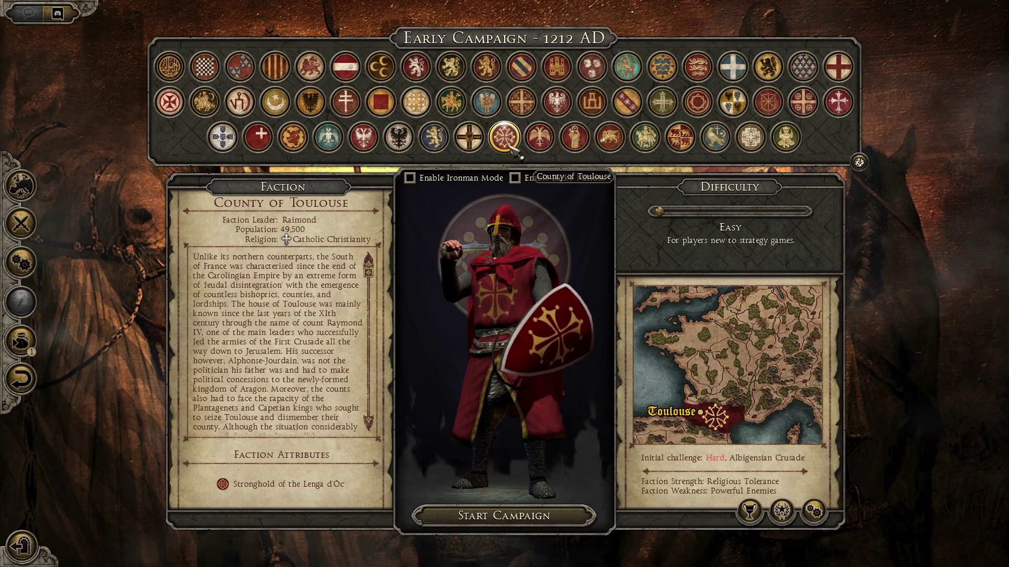
click(332, 144)
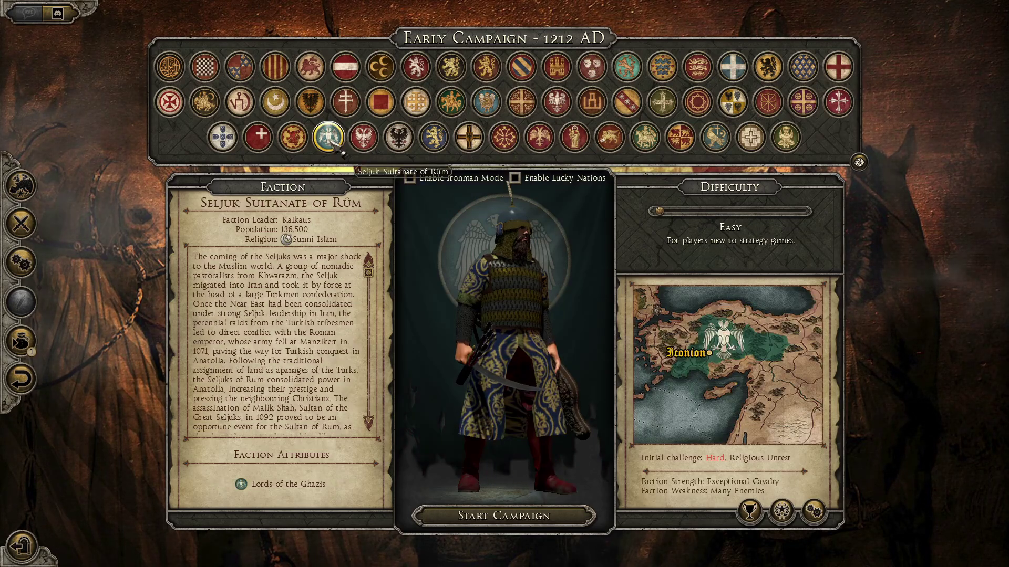
click(178, 74)
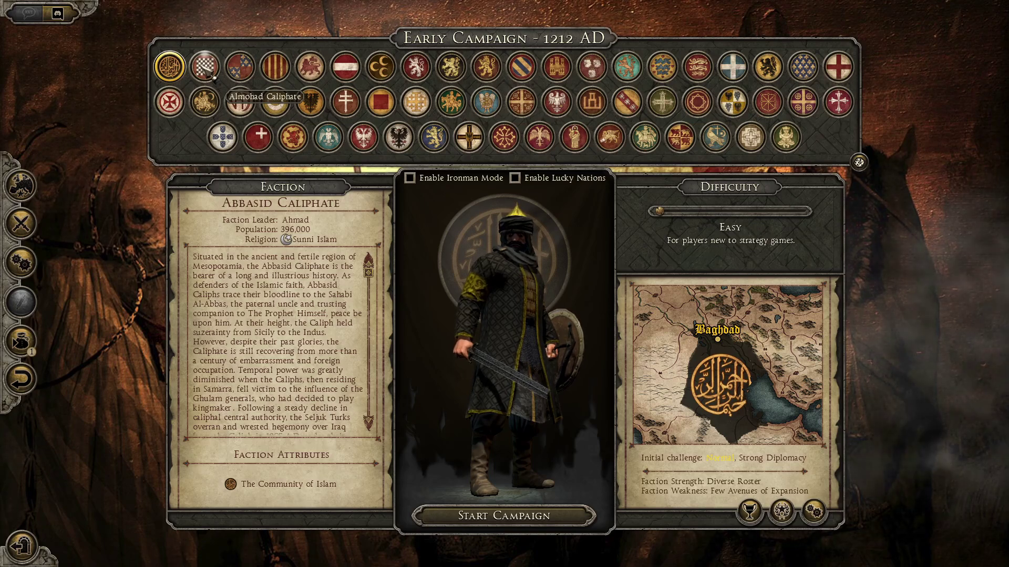
Compare Hungary with the Holy Roman Empire and choose the Kingdom of Hungary
click(347, 102)
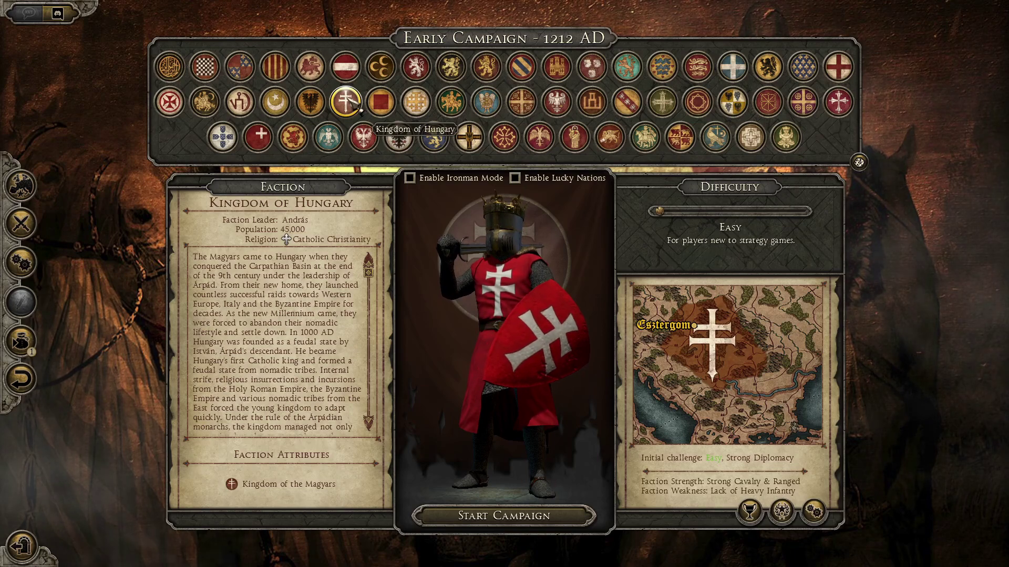
click(314, 107)
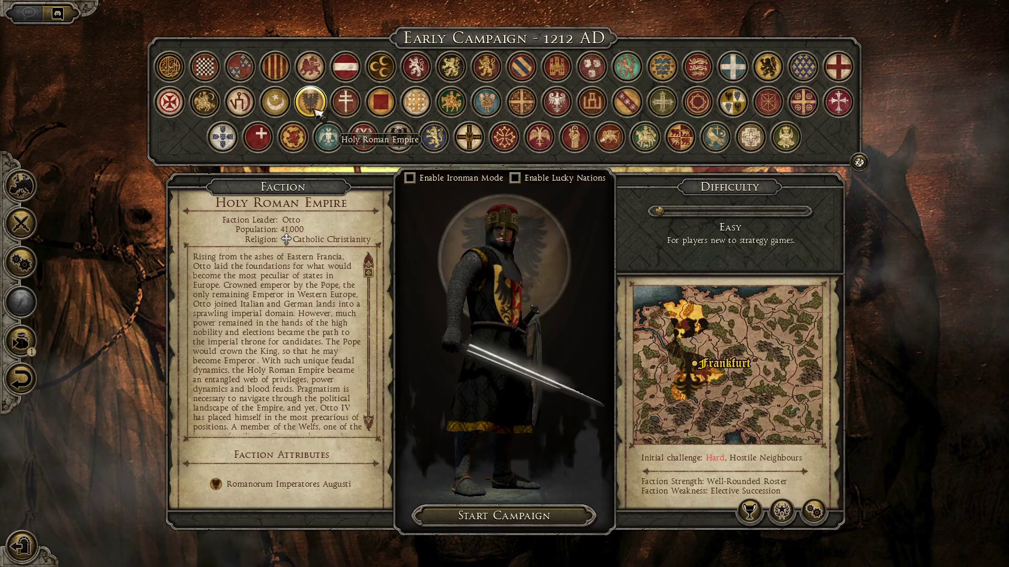
click(349, 105)
Start the Kingdom of Hungary campaign and dismiss the Medieval Kingdoms mod credits message
click(522, 508)
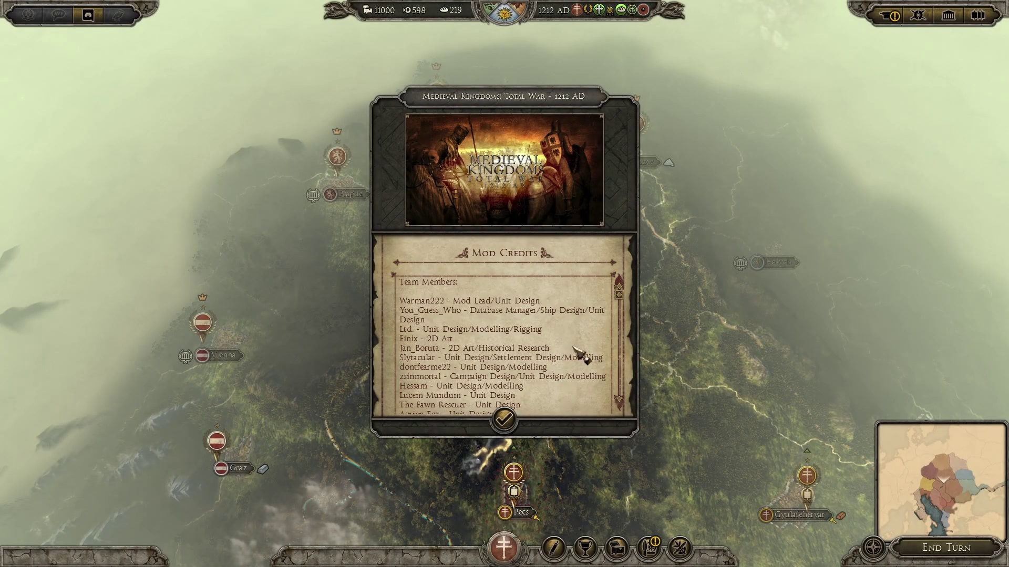
scroll(574, 348, down, 10)
scroll(576, 351, down, 10)
key(Return)
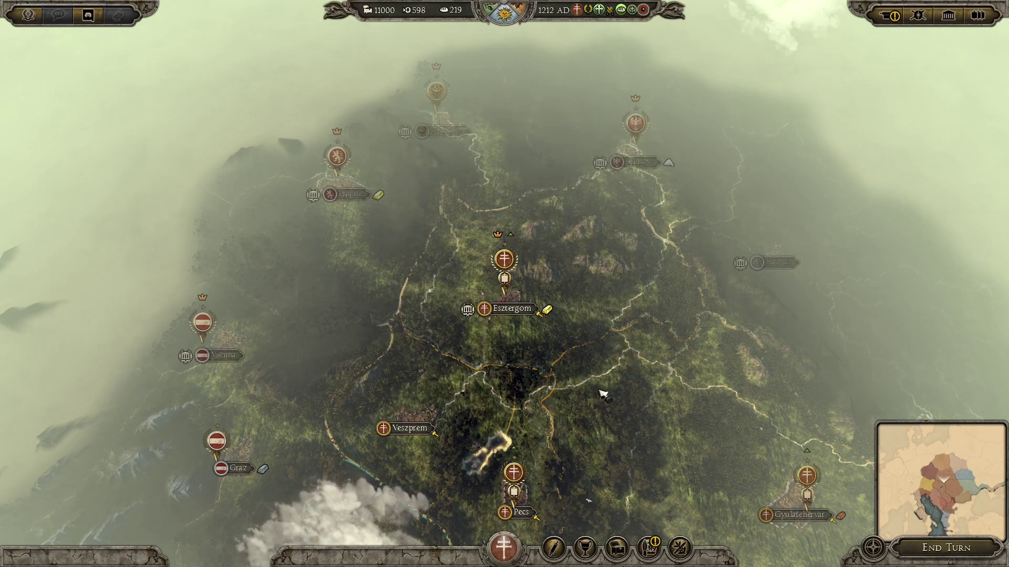
Zoom, pan north and rotate the camera to survey the map around Esztergom
scroll(602, 395, up, 5)
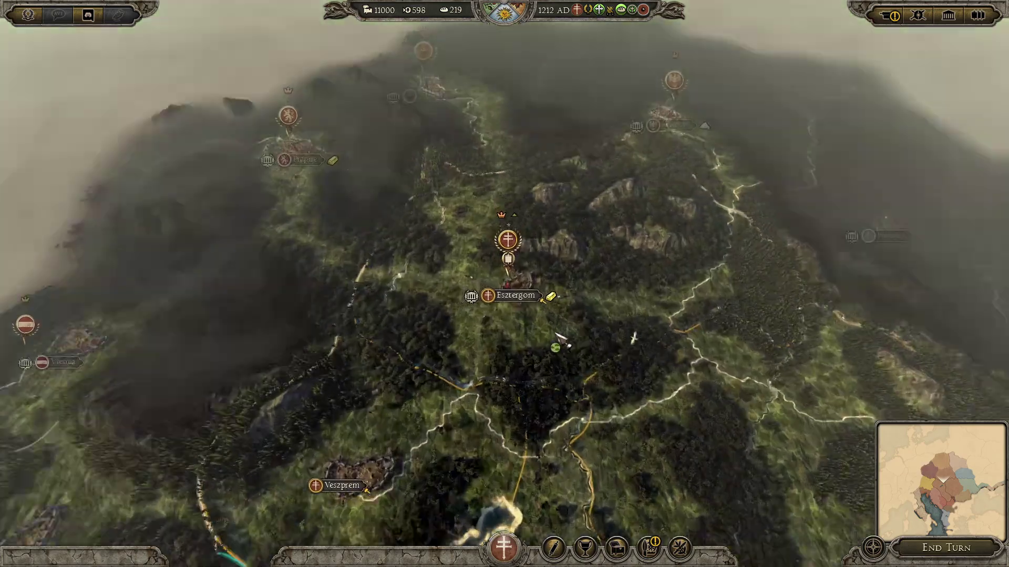
scroll(557, 335, down, 6)
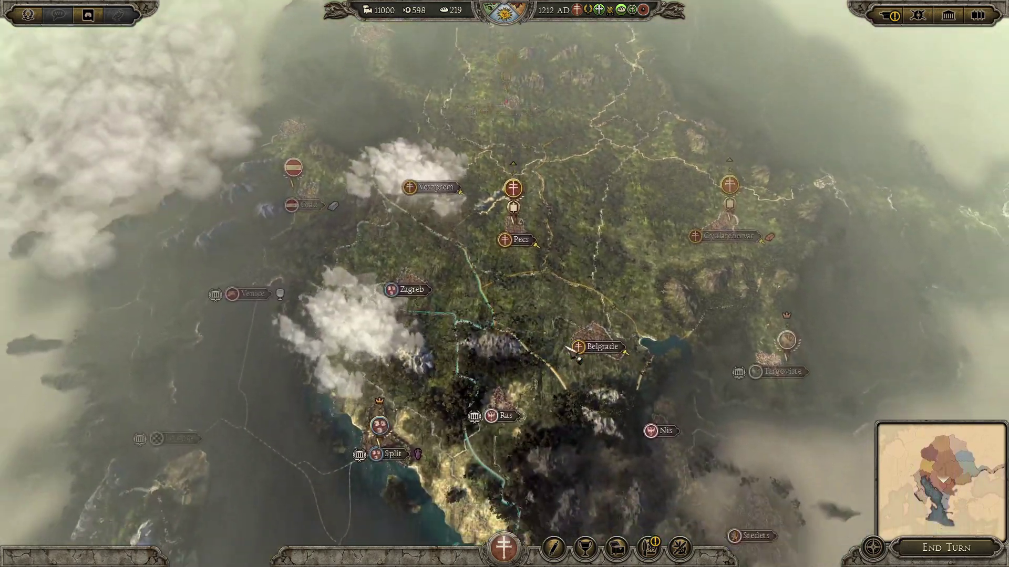
scroll(604, 358, up, 3)
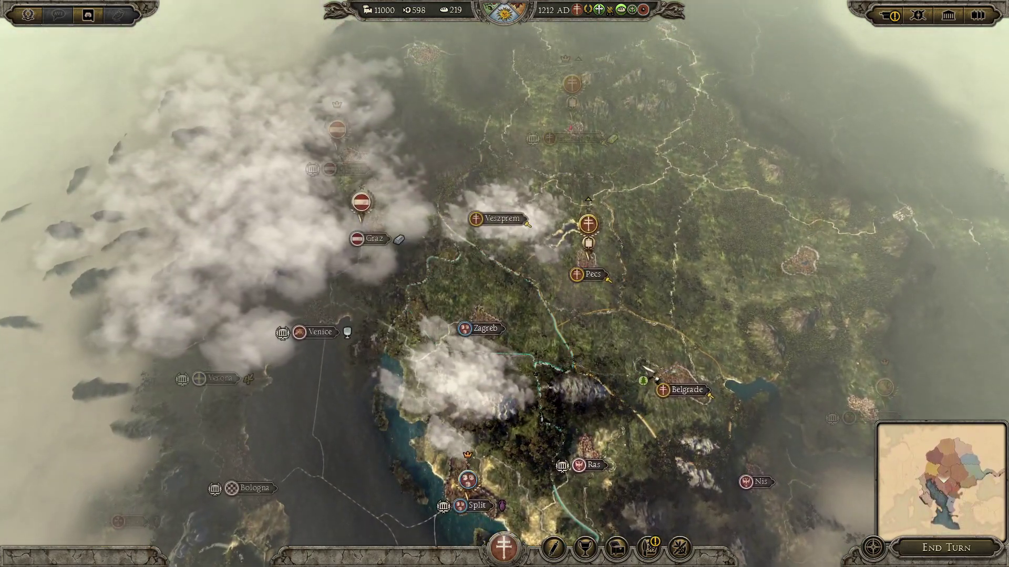
key(w)
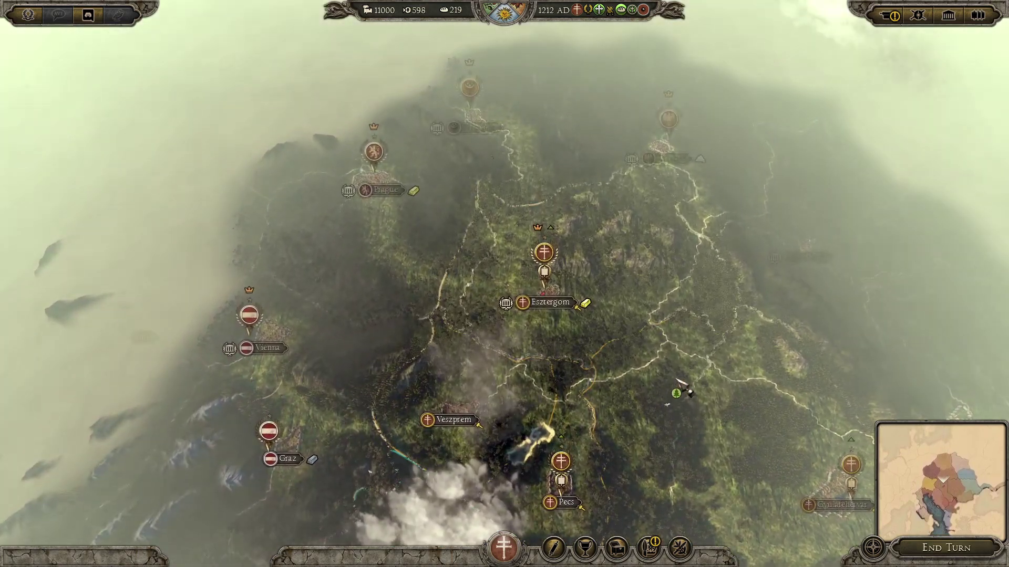
key(e)
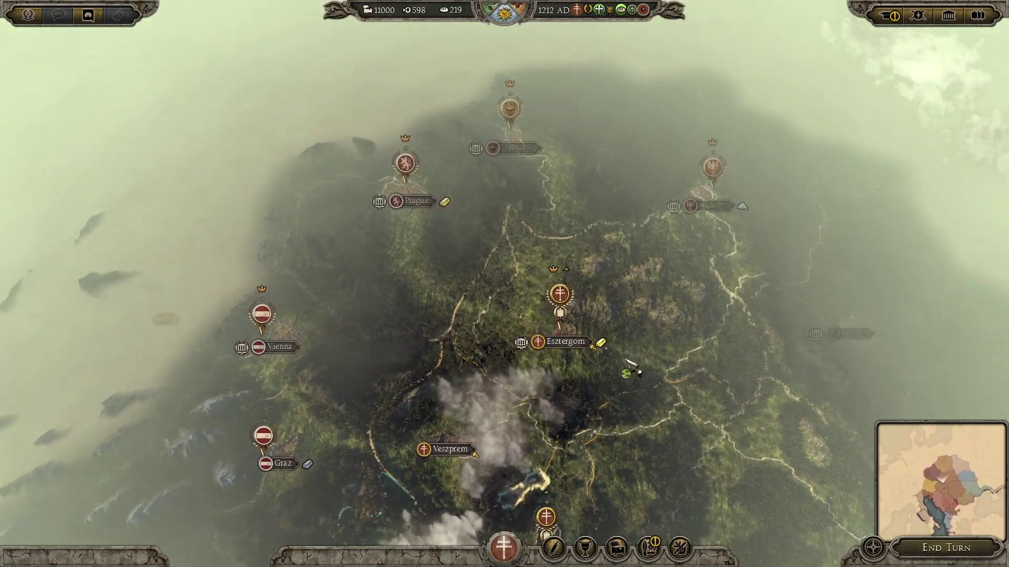
key(q)
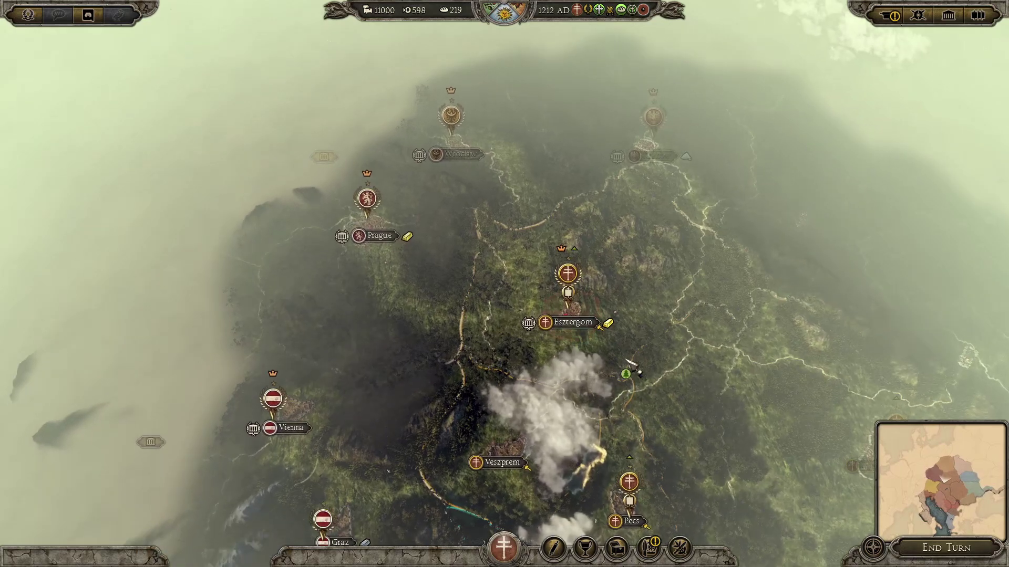
scroll(624, 362, up, 5)
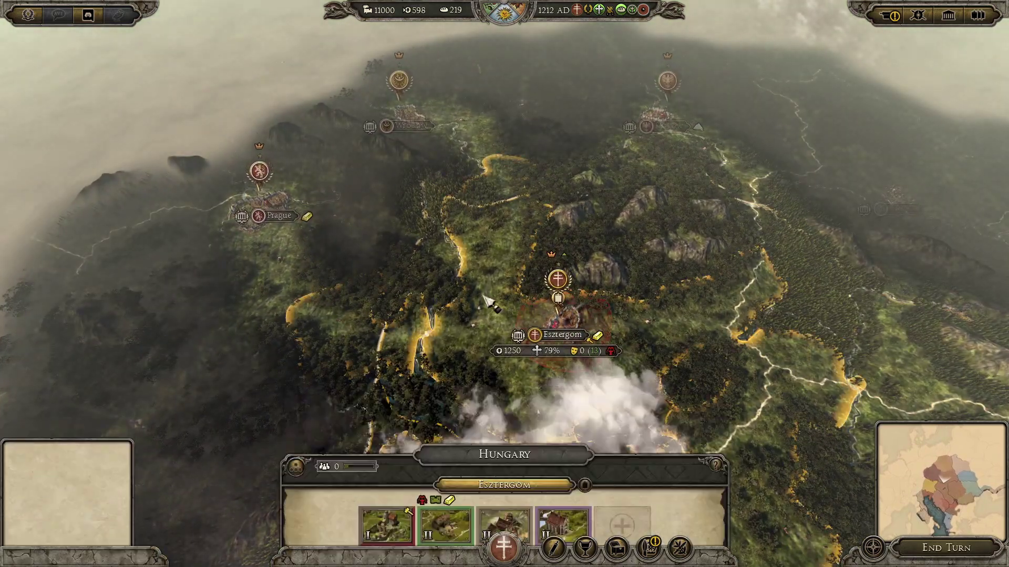
Close Esztergom's details, select the army at Pecs and view Pecs's settlement details
click(487, 301)
key(s)
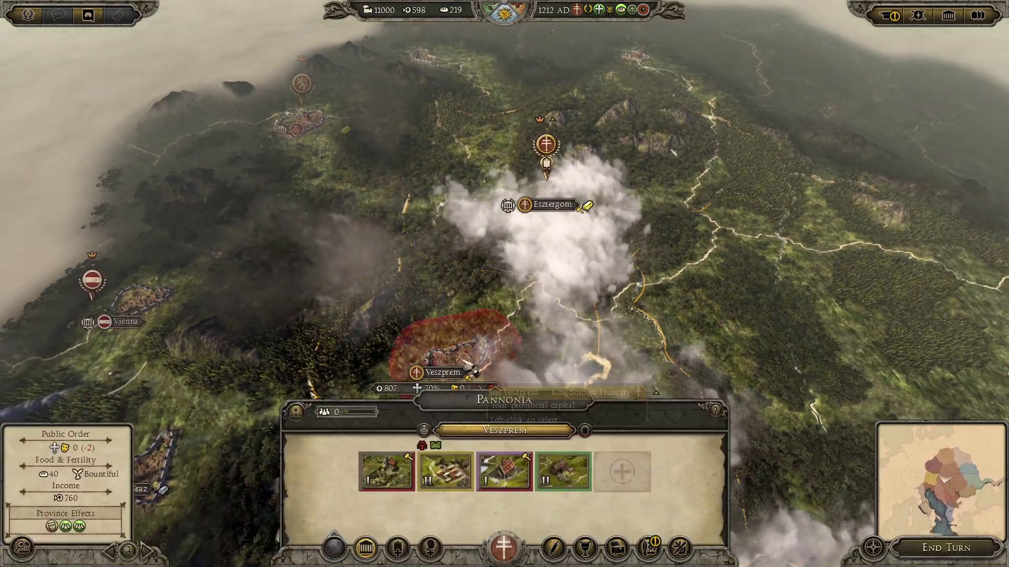
scroll(469, 369, down, 4)
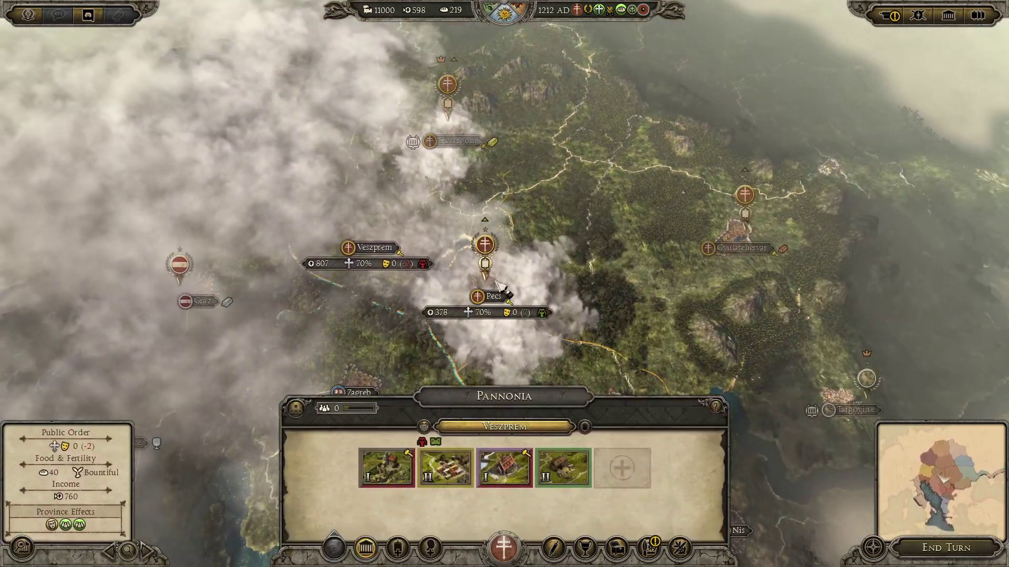
click(498, 285)
key(s)
click(454, 225)
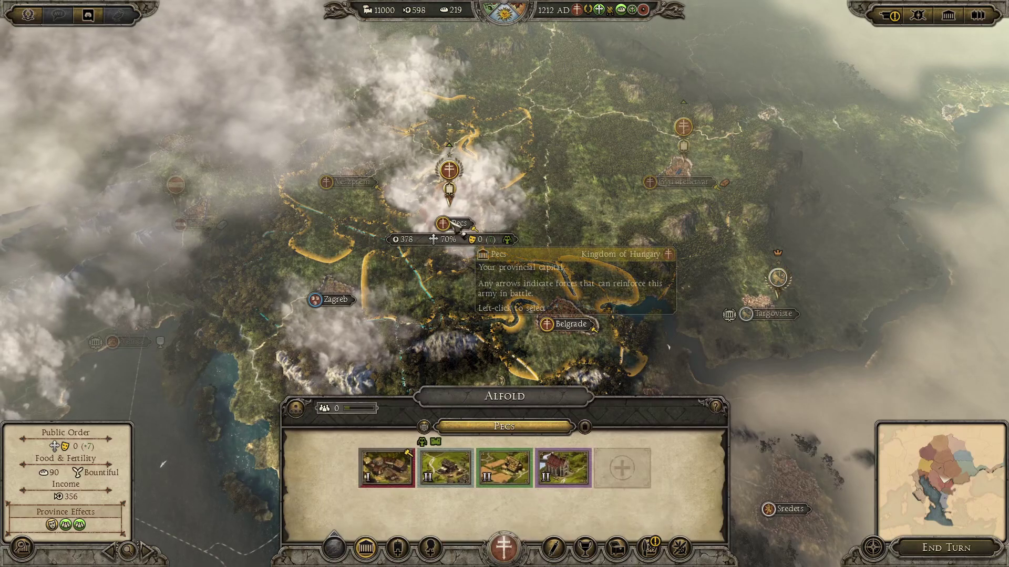
scroll(512, 241, up, 2)
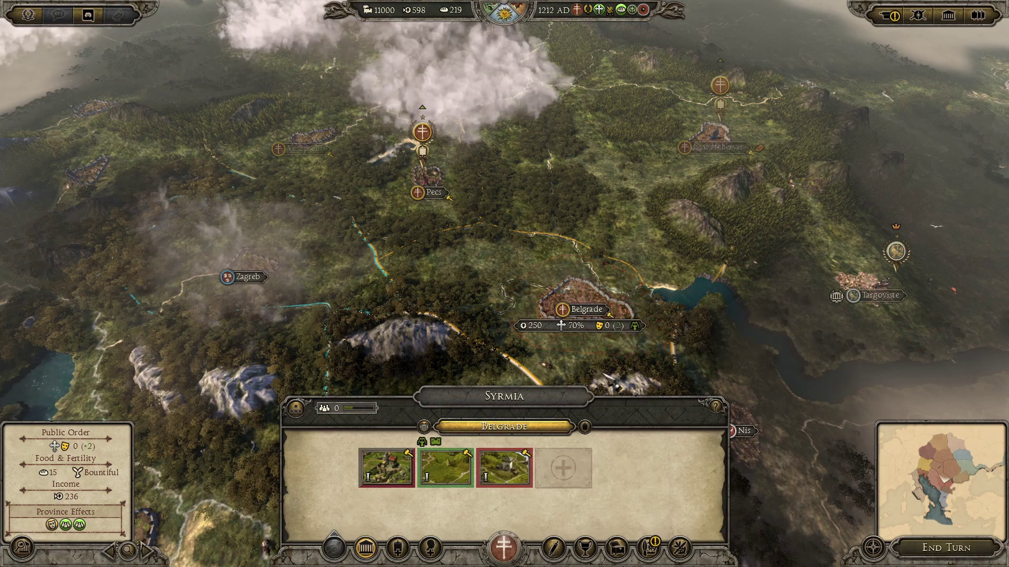
scroll(721, 267, down, 3)
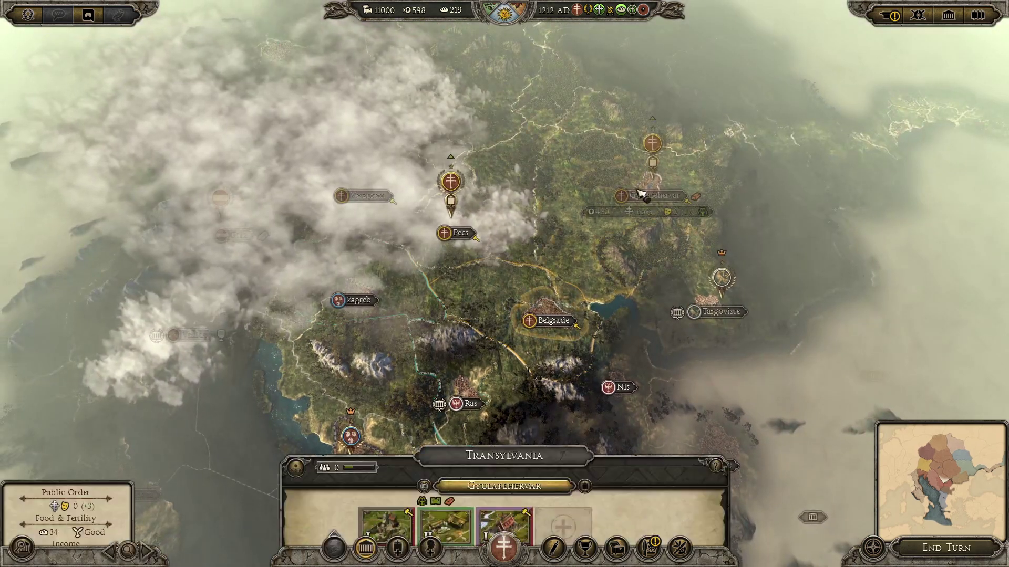
Move north past Esztergom, close Transylvania's details and bring up Prague in Bohemia
key(w)
scroll(525, 286, up, 2)
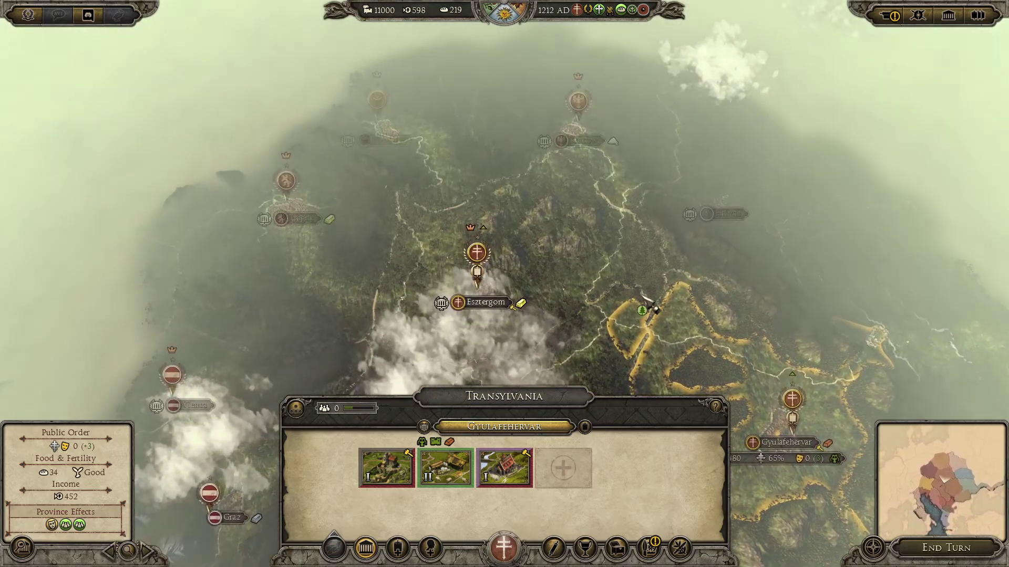
click(651, 305)
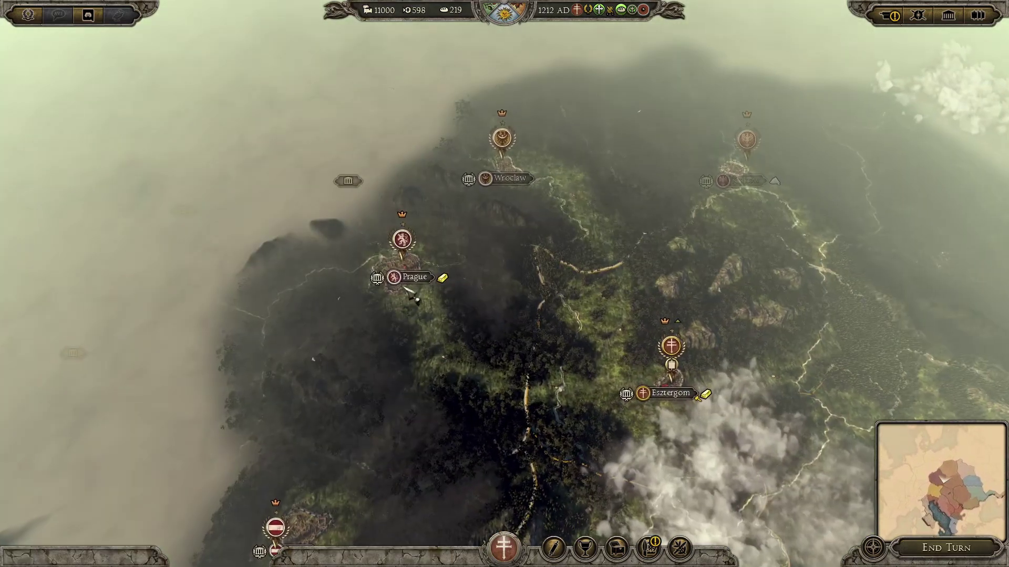
click(401, 282)
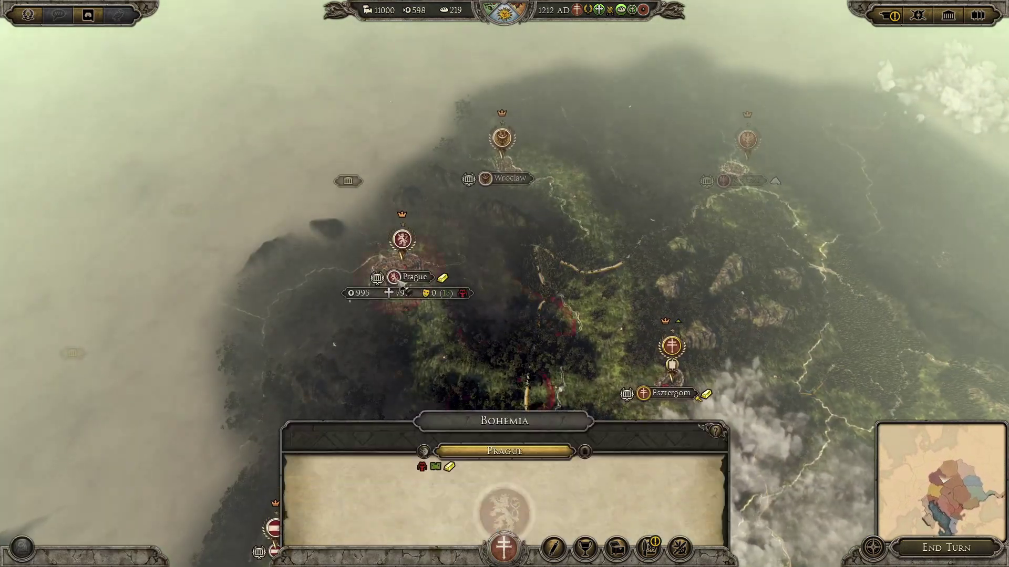
Inspect Belgrade's Syrmia province and Zagreb's Slavonia province details
key(s)
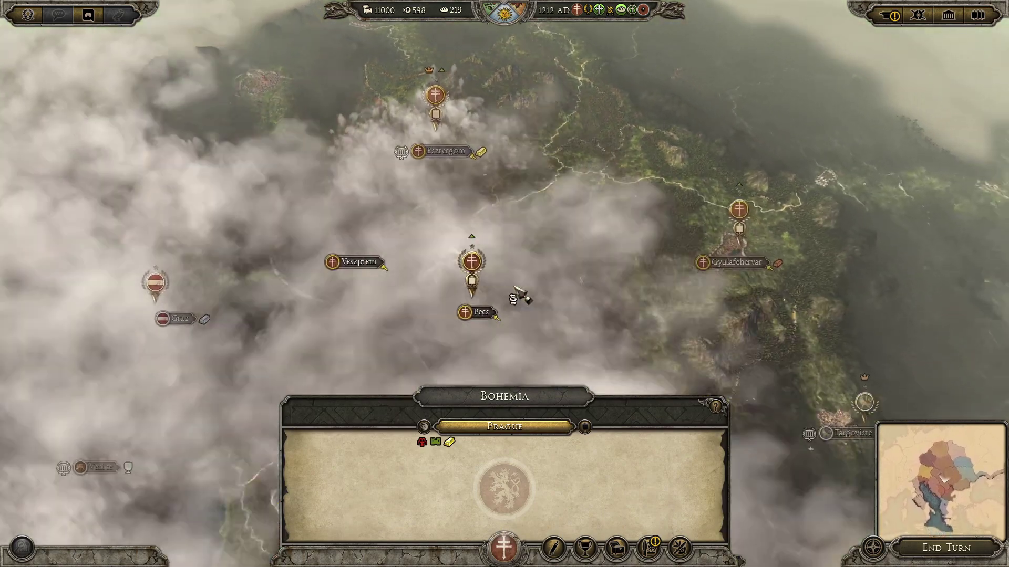
scroll(518, 292, up, 5)
click(581, 283)
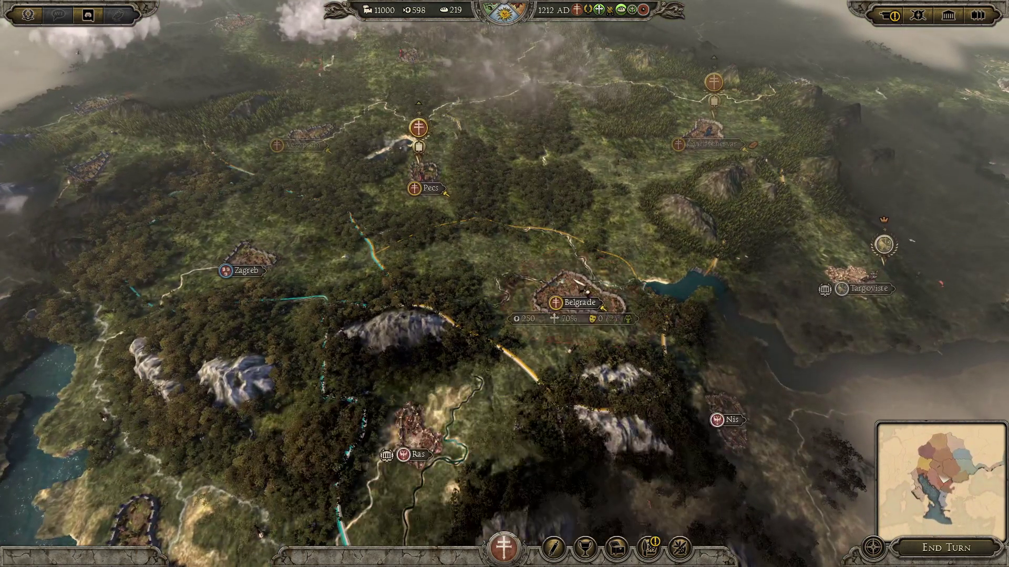
click(582, 286)
key(s)
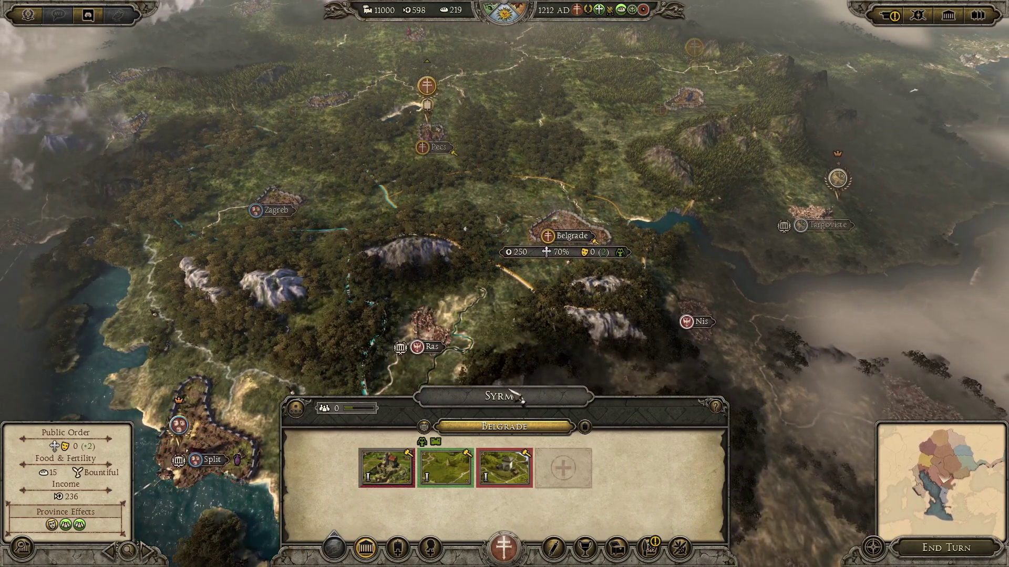
scroll(549, 322, down, 2)
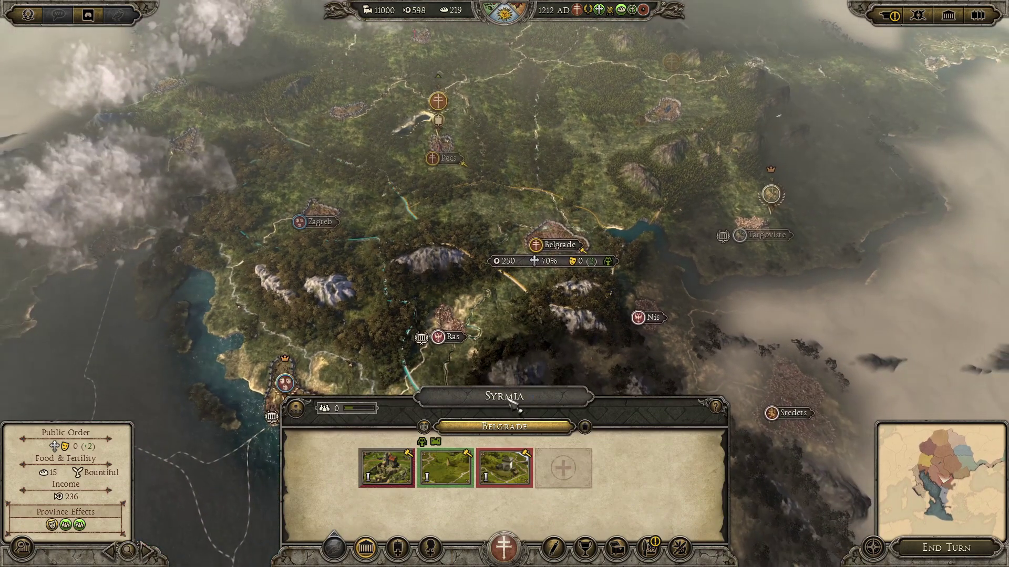
click(323, 211)
Check Split, Ras (Raska), Nis (Nishava), Gyulafehervar and Targoviste (Wallachia) in turn
key(Home)
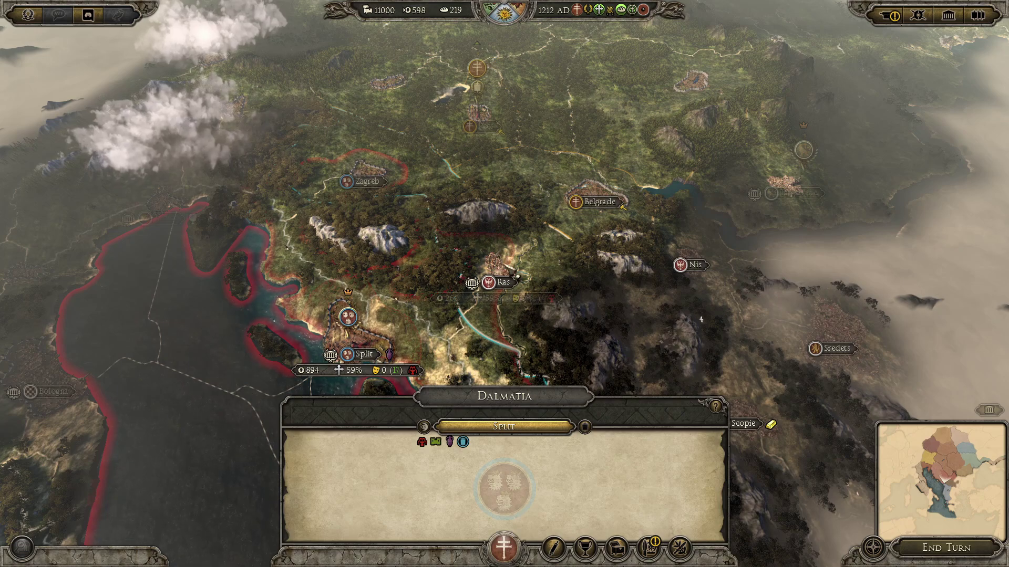
click(508, 282)
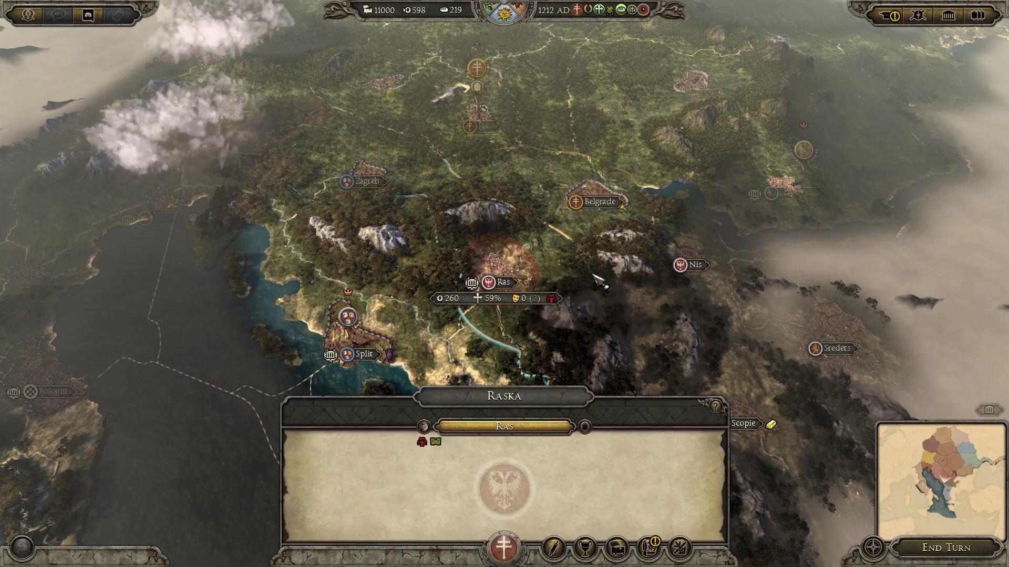
click(683, 265)
key(w)
click(638, 225)
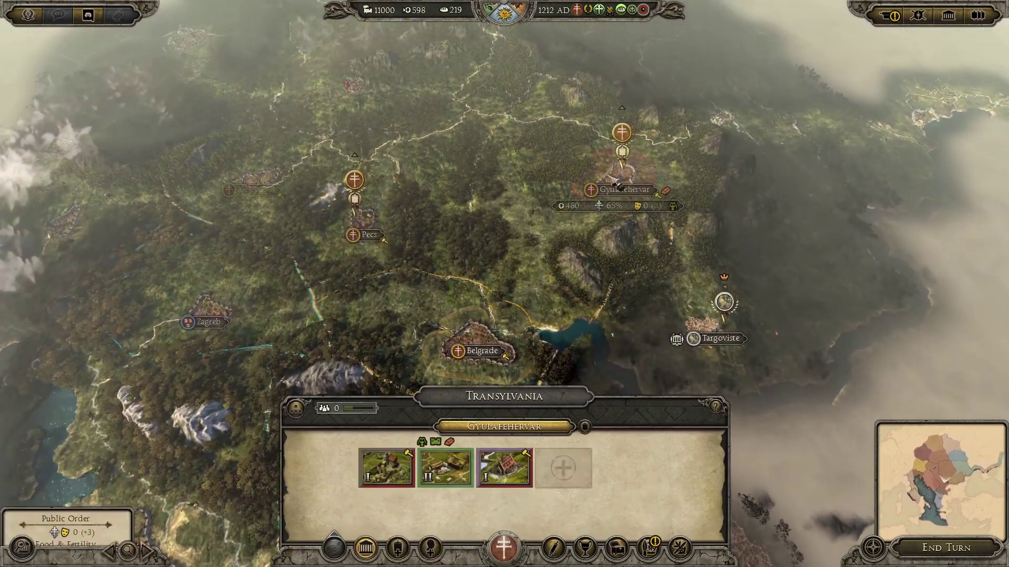
click(703, 310)
Finish zoomed in on Pecs's Alfold details: four buildings, 356 income, public order 0
key(w)
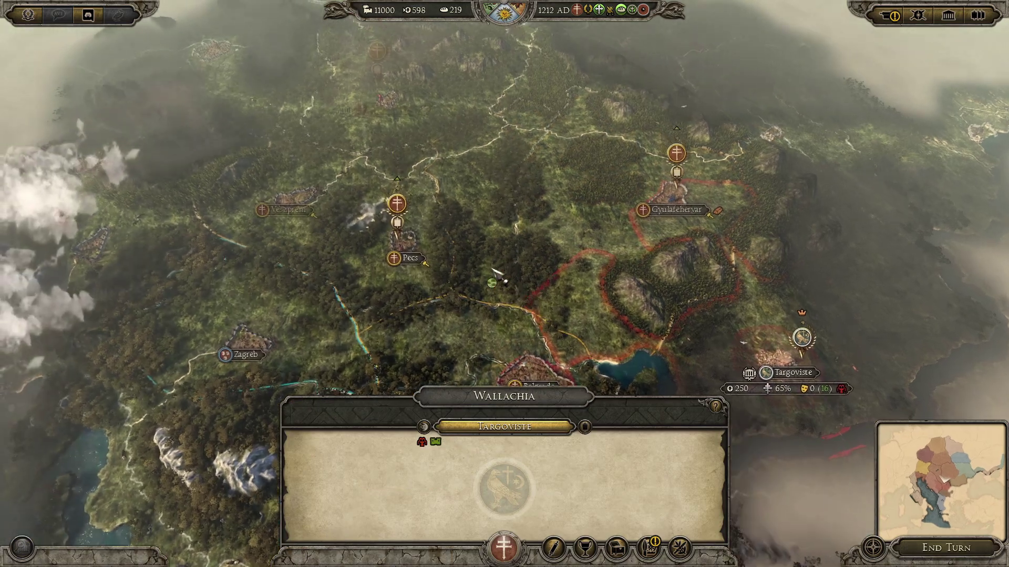
click(428, 265)
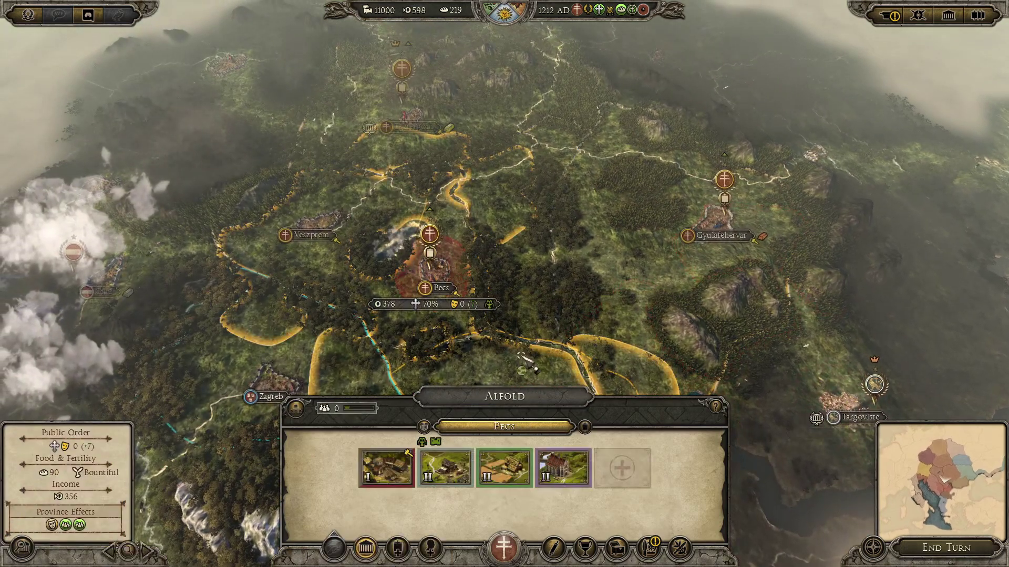
scroll(525, 362, up, 5)
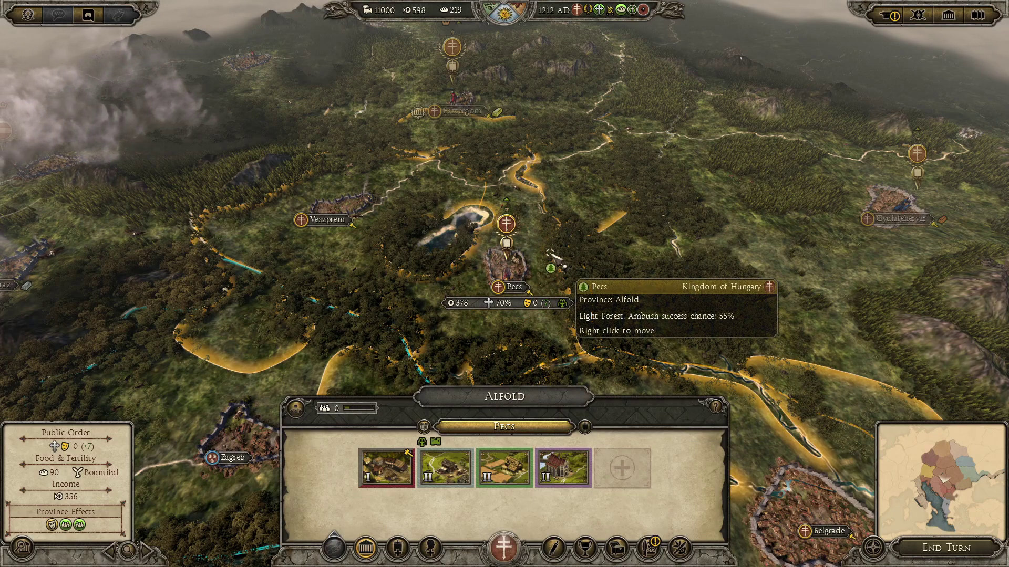
Zoom out and inspect Suceava (Moldavia) and Halych (Halychyna) province details
scroll(556, 260, down, 5)
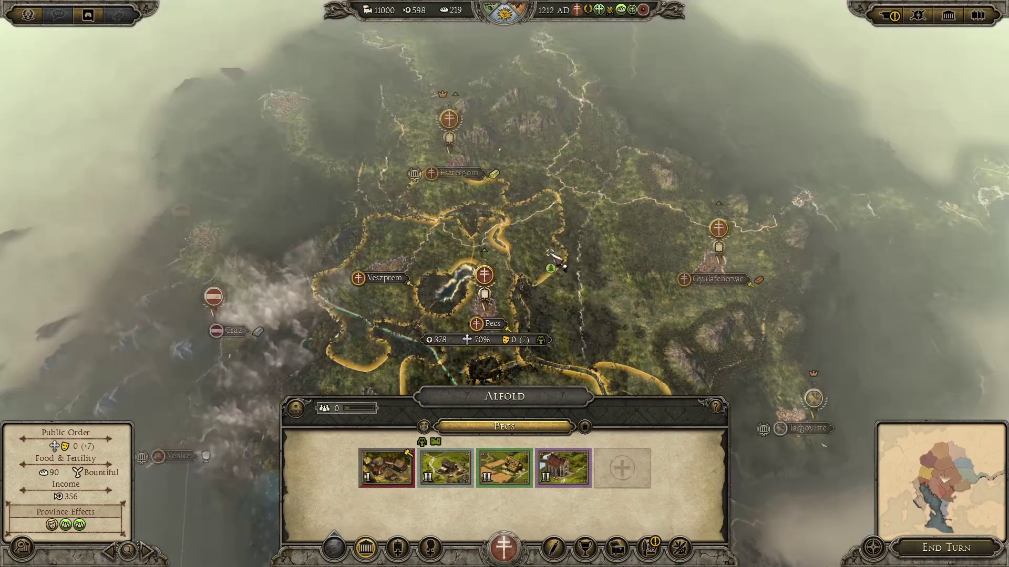
scroll(556, 260, down, 5)
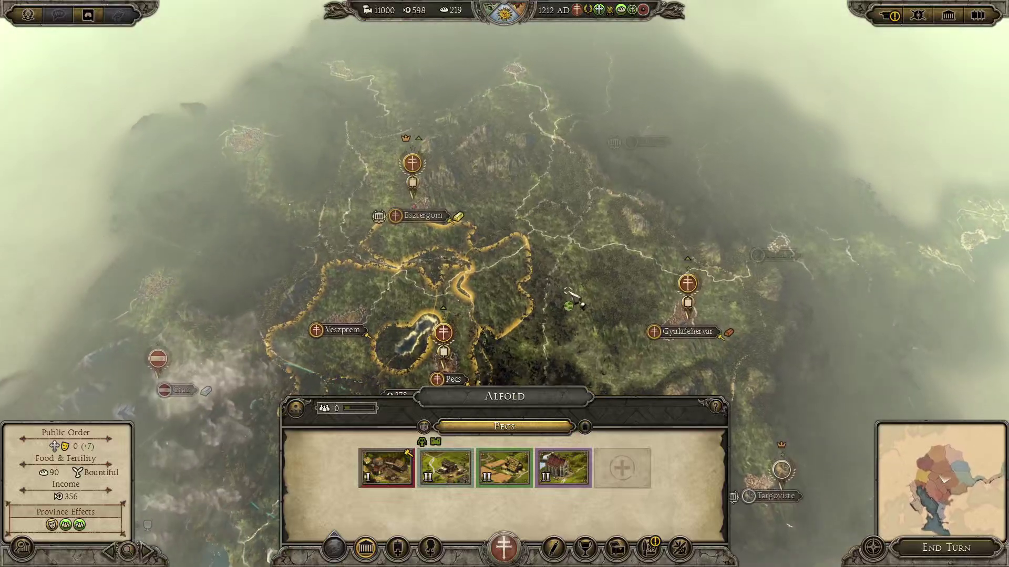
click(783, 270)
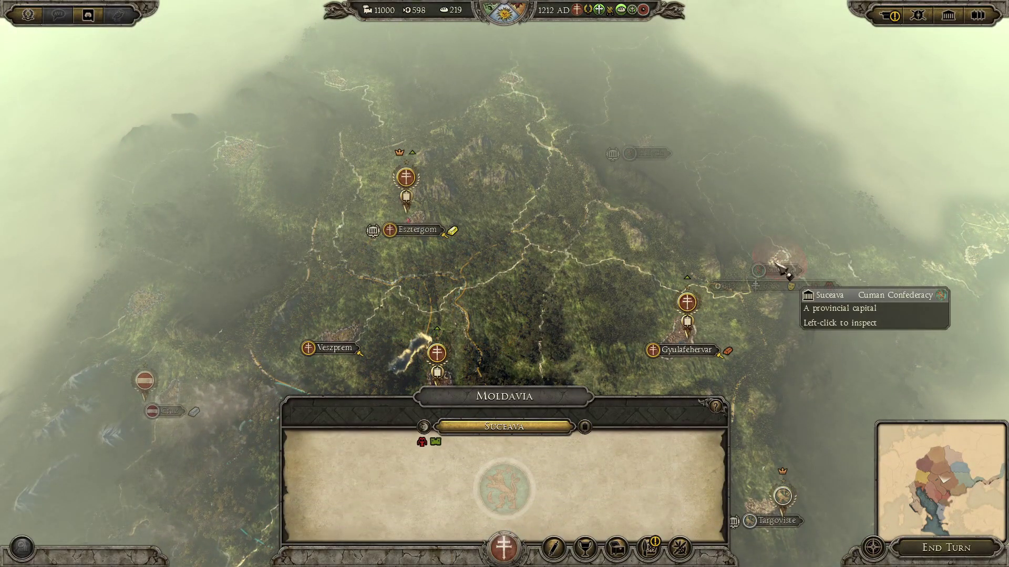
click(657, 150)
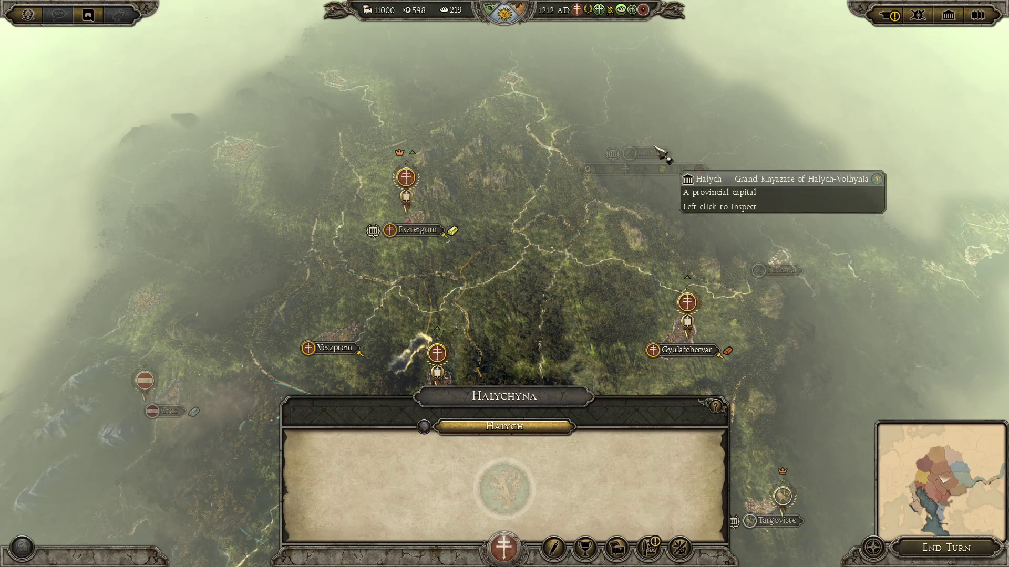
click(782, 270)
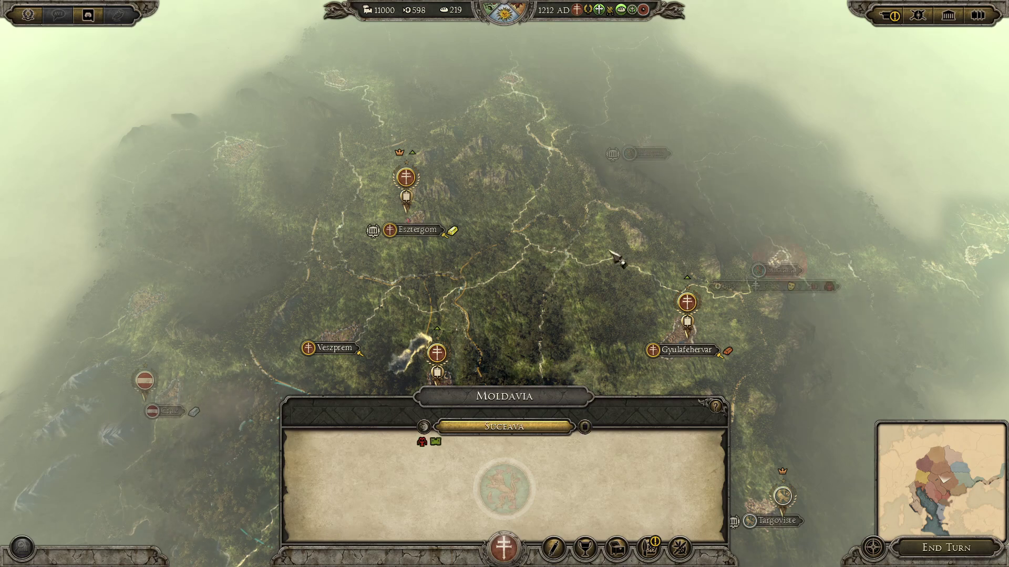
Close the Moldavia and Transylvania panels, leaving a wide view from Esztergom to Belgrade
click(582, 238)
double_click(683, 336)
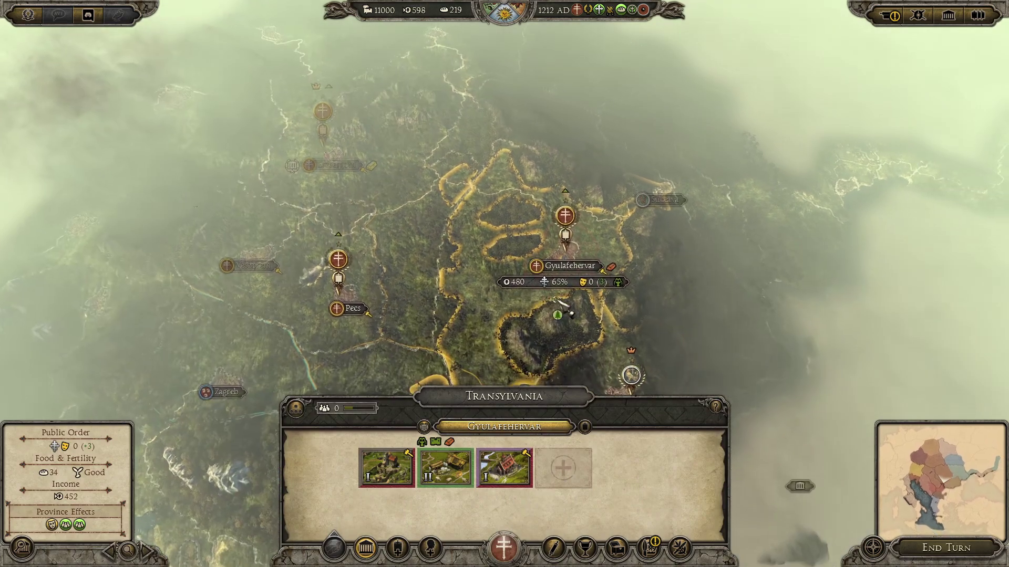
click(565, 310)
scroll(604, 420, down, 4)
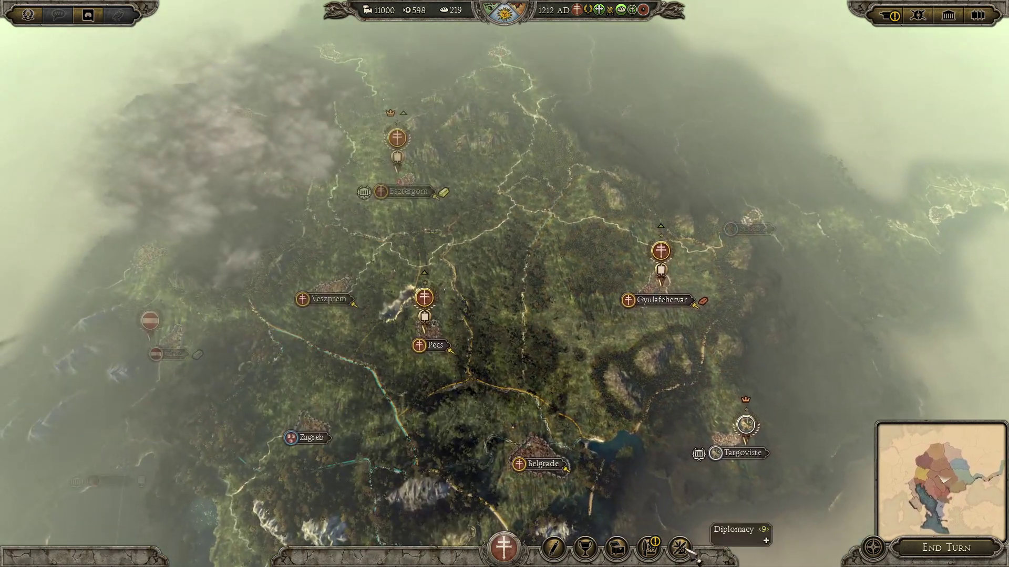
In Diplomacy, view vassal Croatia and Serbia, then Halych-Volhynia's leader and relations details
click(691, 554)
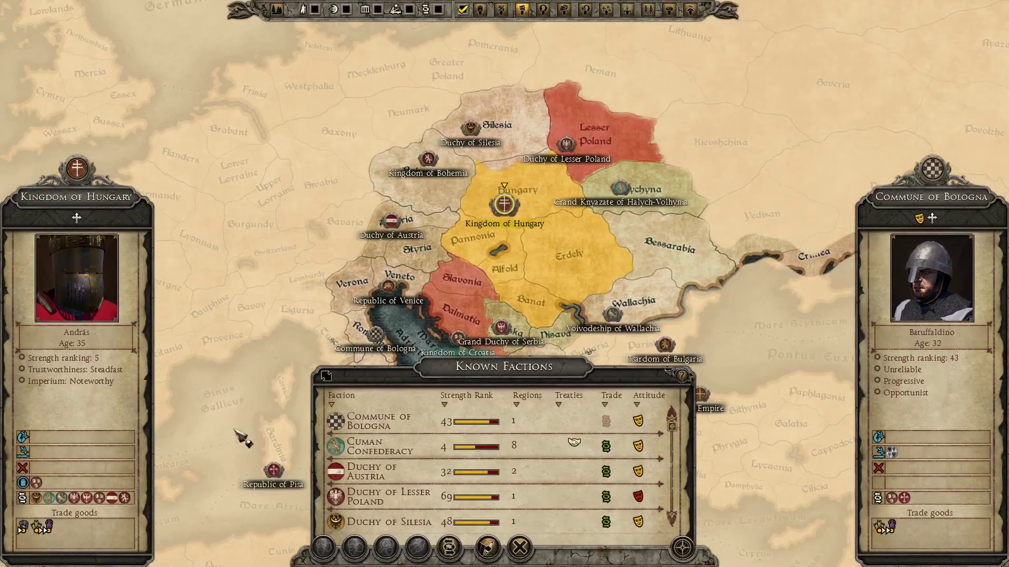
click(35, 483)
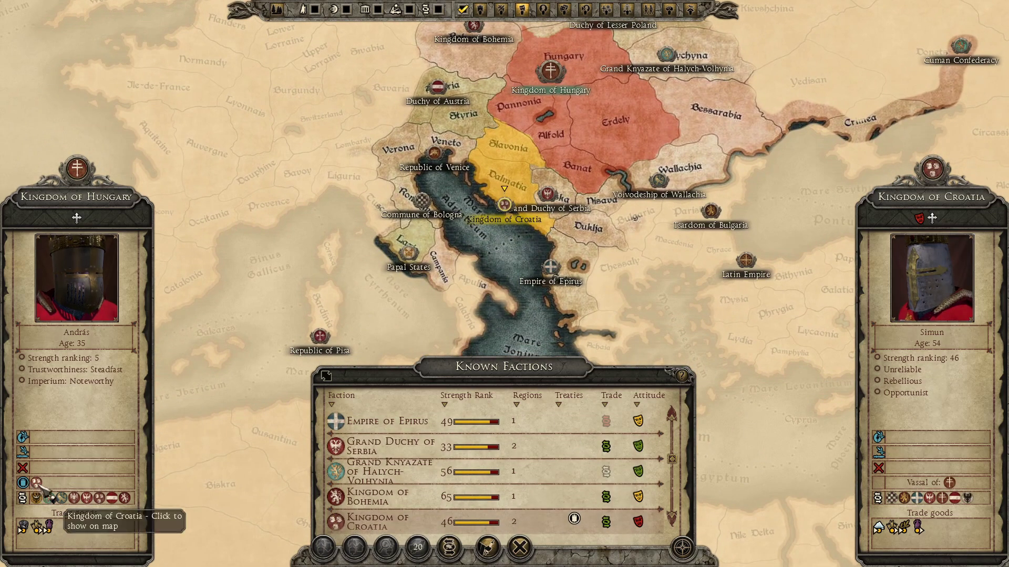
mouse_move(637, 521)
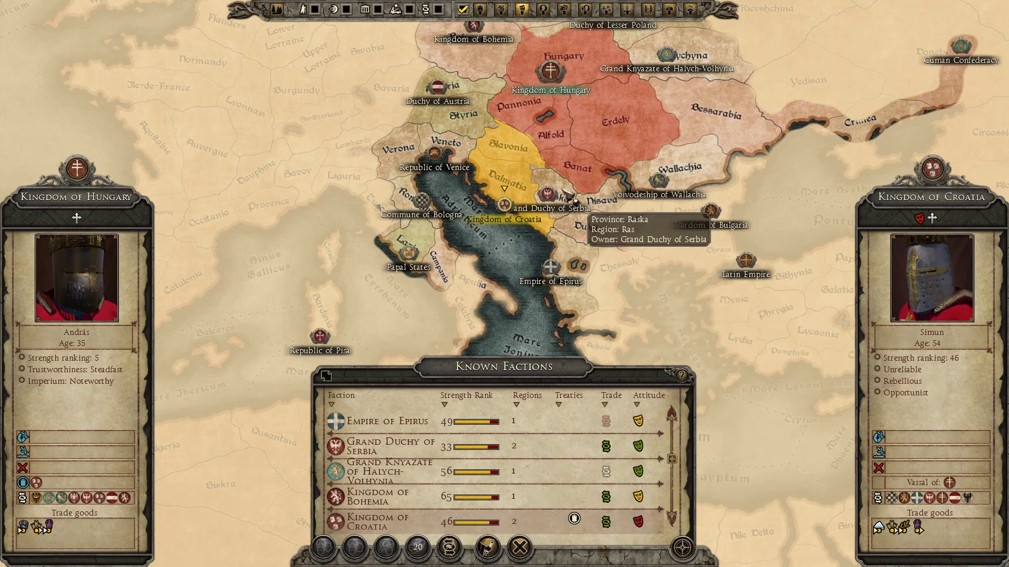
click(548, 197)
mouse_move(647, 446)
click(419, 472)
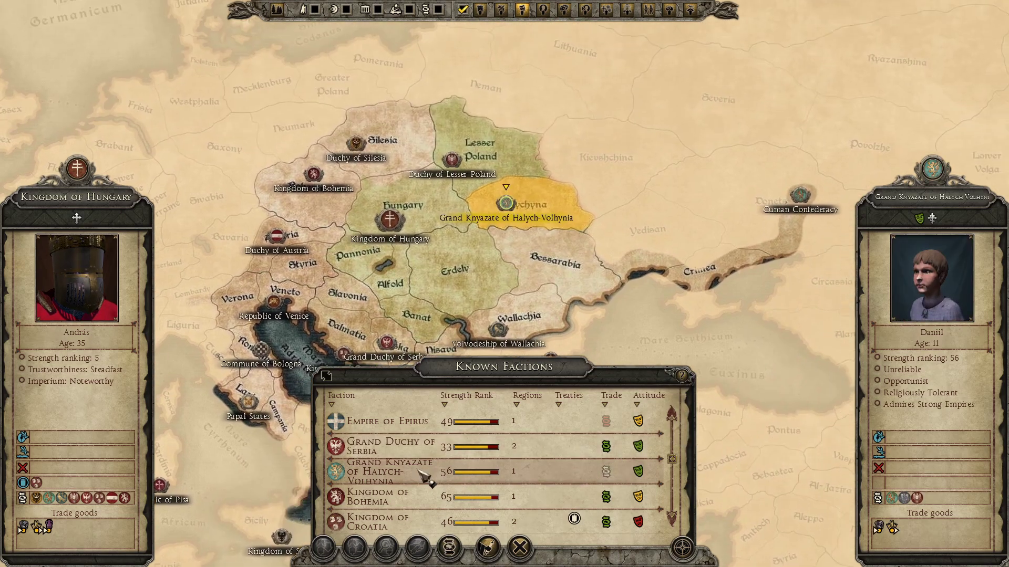